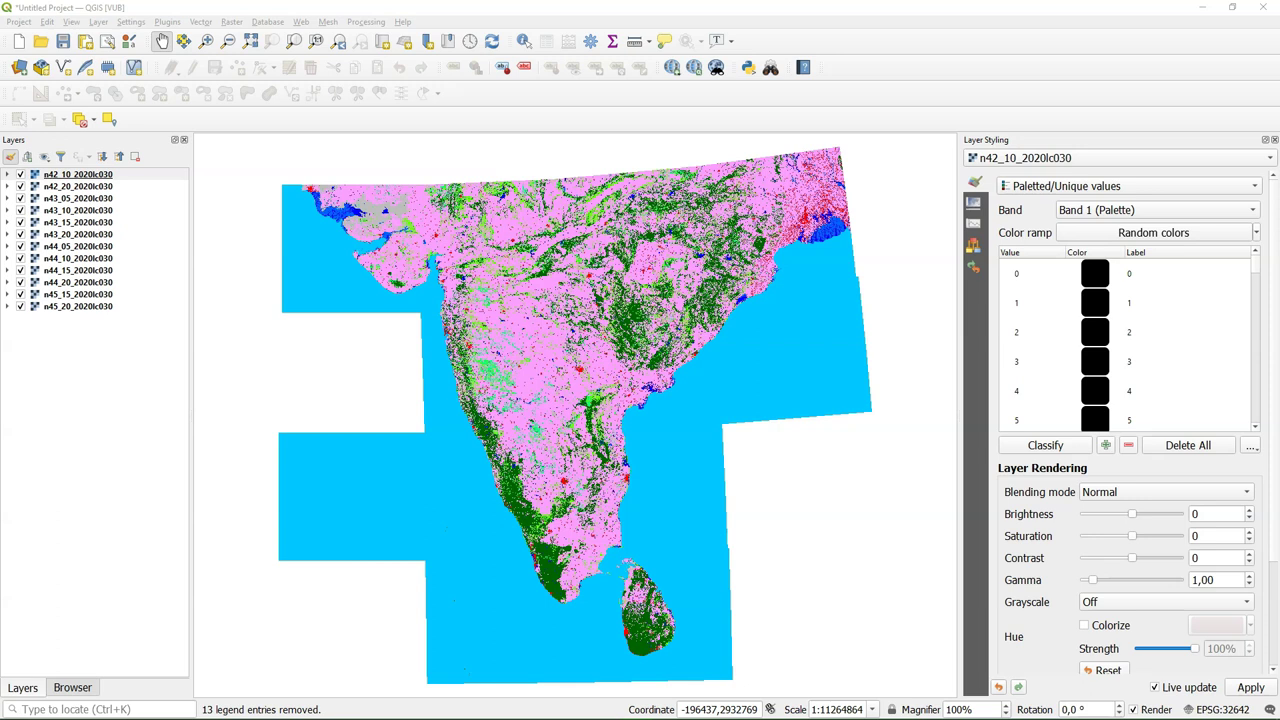
# Check in its layer properties that tile n42_10 uses UTM zone 42N
pyautogui.rightClick(78, 174)
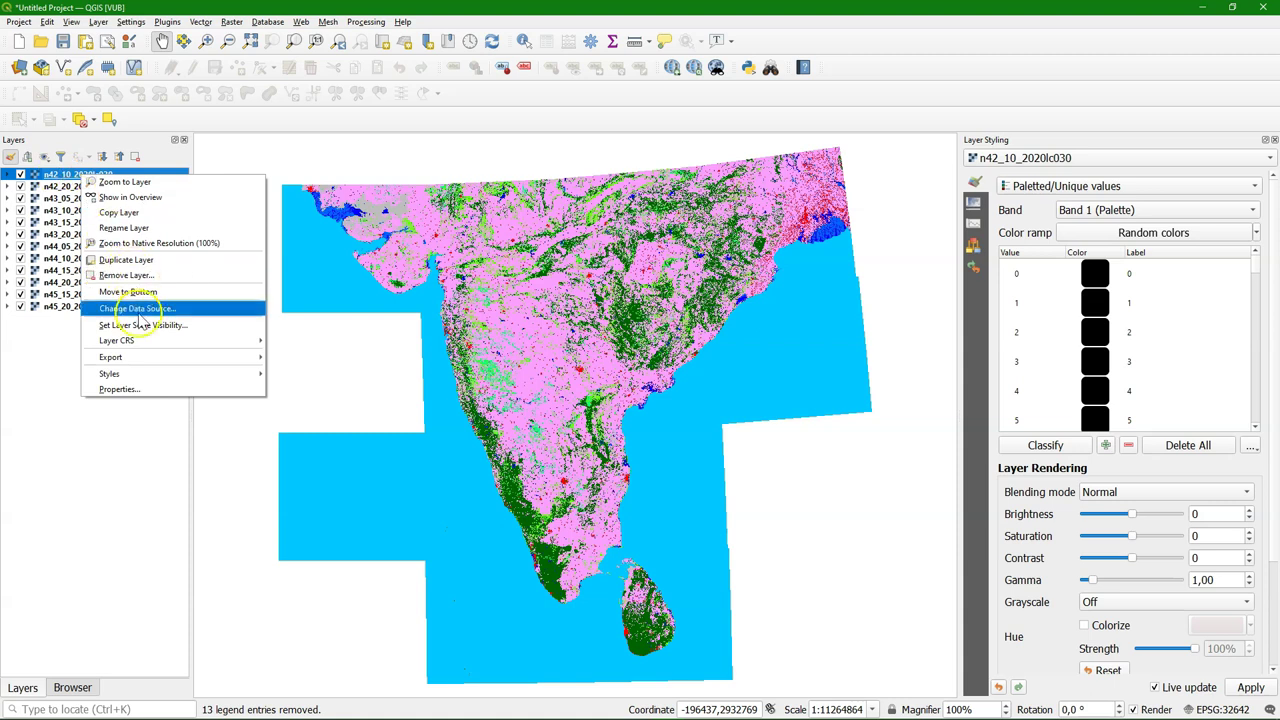
pyautogui.click(136, 390)
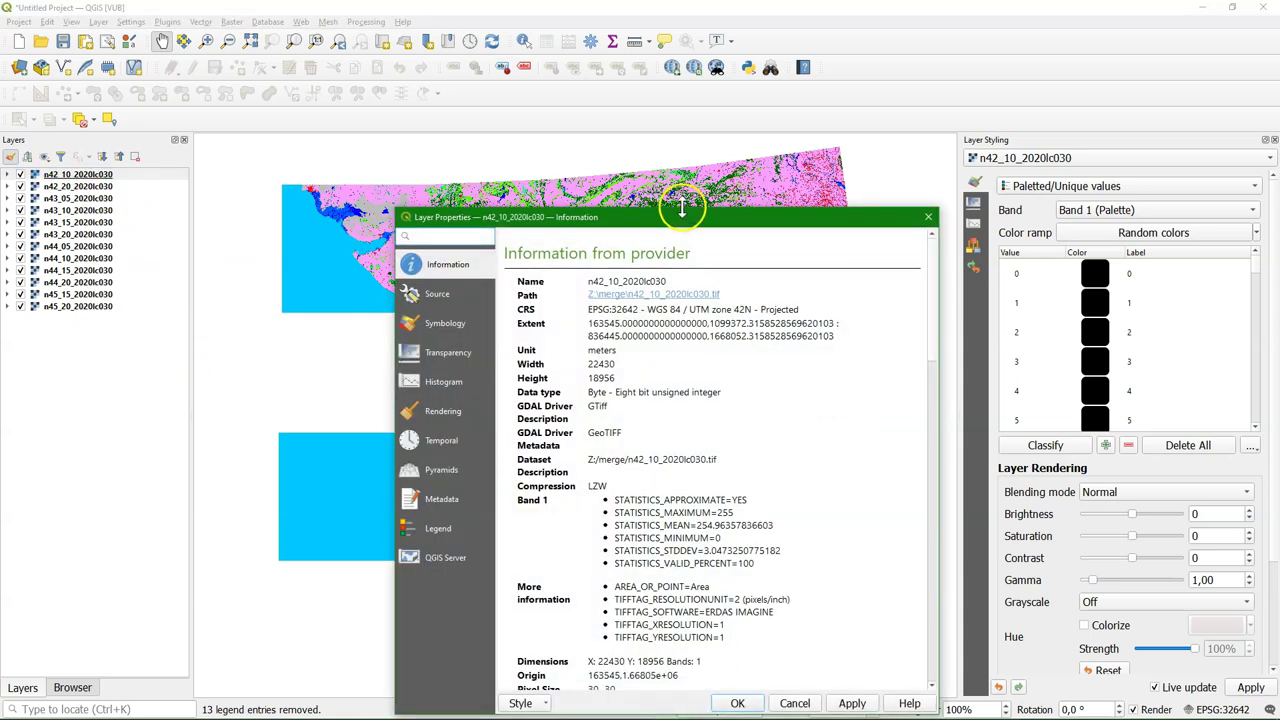
pyautogui.moveTo(676, 220); pyautogui.dragTo(646, 88)
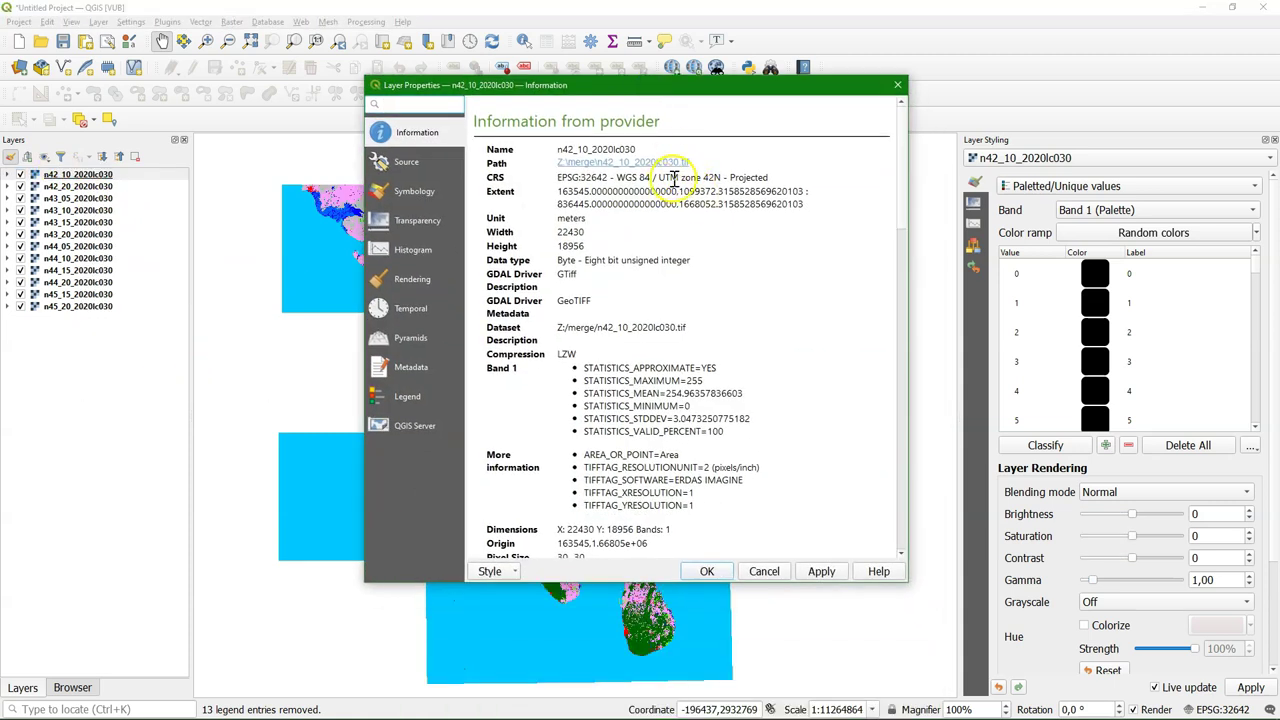
pyautogui.moveTo(670, 177); pyautogui.dragTo(706, 176)
pyautogui.click(897, 84)
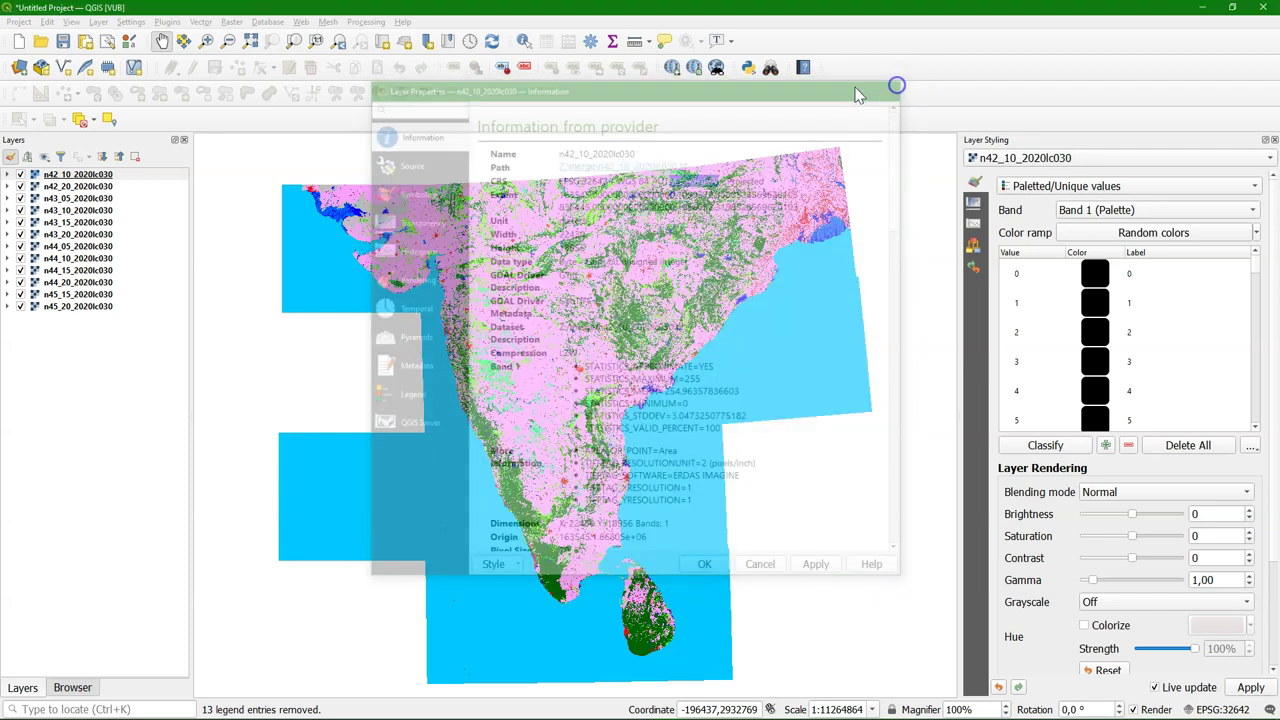
# Check in its layer properties that tile n44_05 uses UTM zone 44N
pyautogui.rightClick(65, 246)
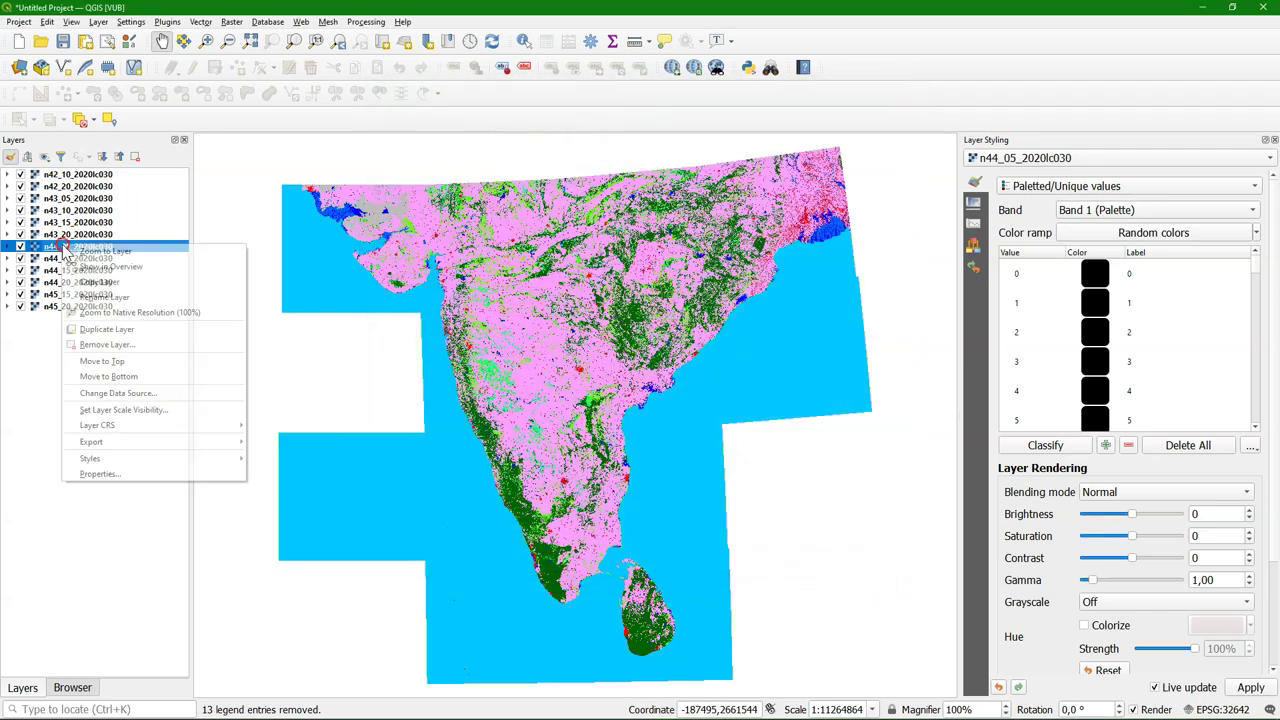
pyautogui.click(159, 470)
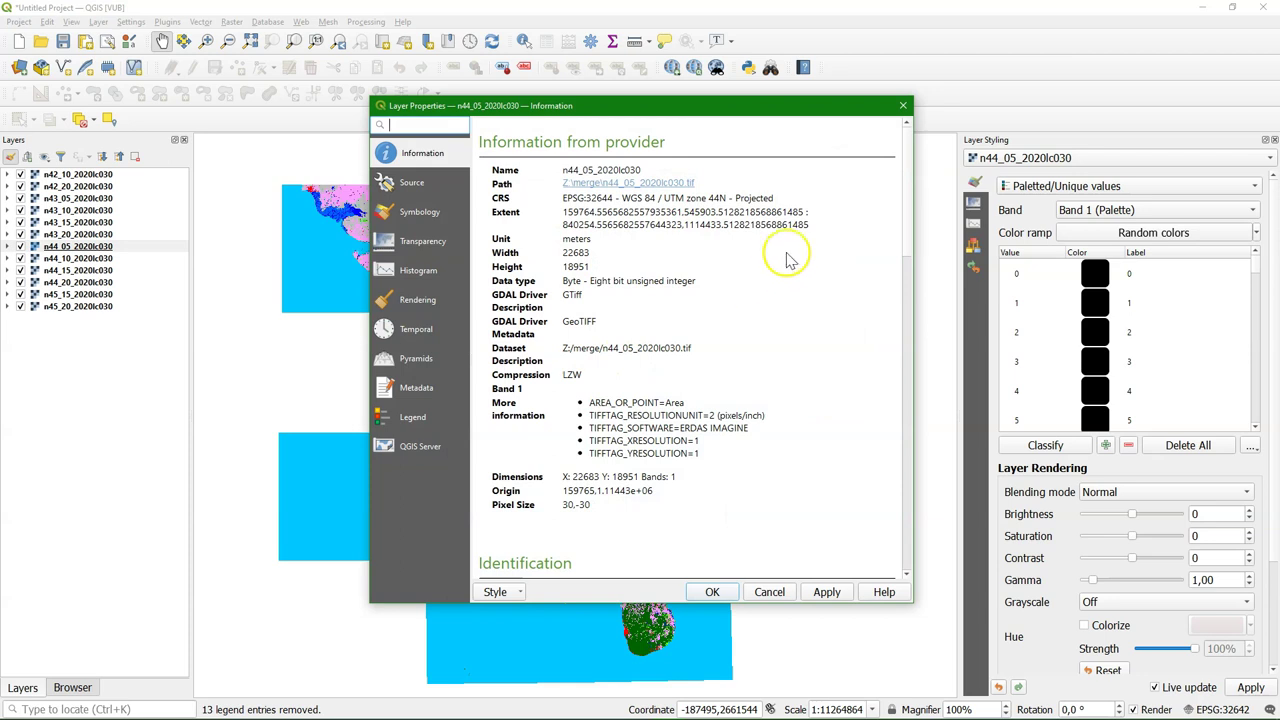
pyautogui.moveTo(706, 198); pyautogui.dragTo(731, 198)
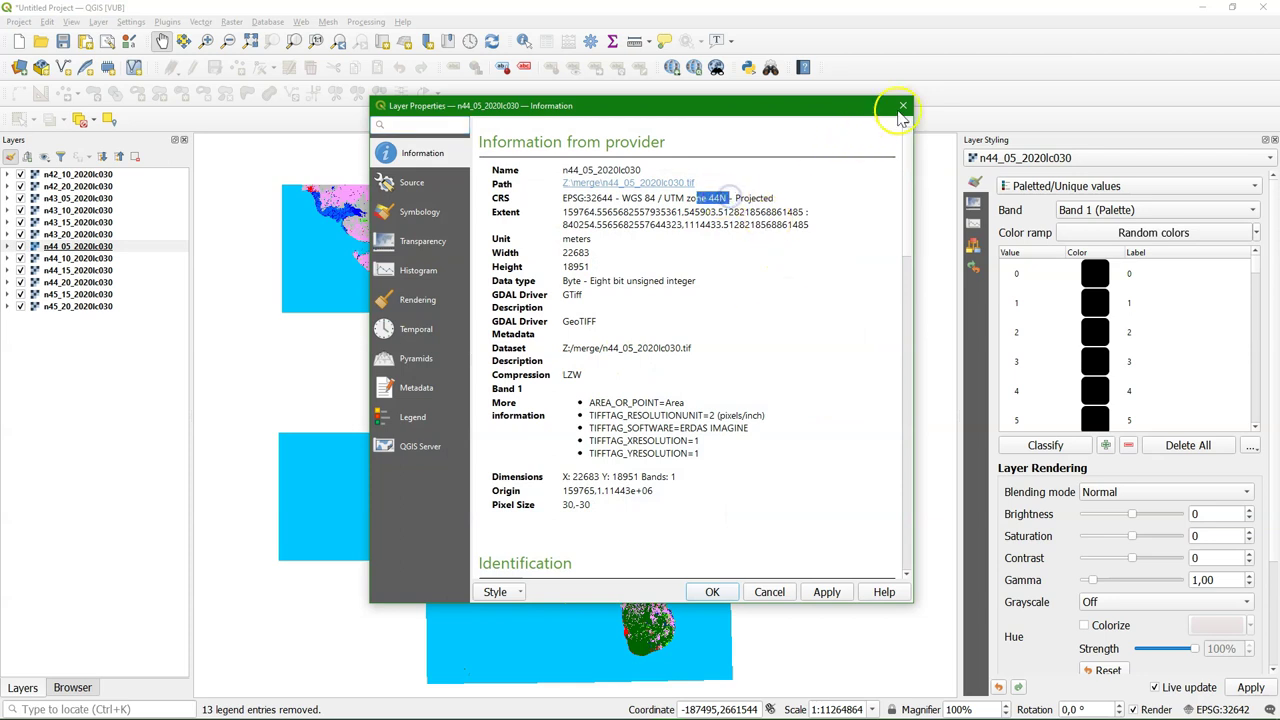
pyautogui.click(903, 106)
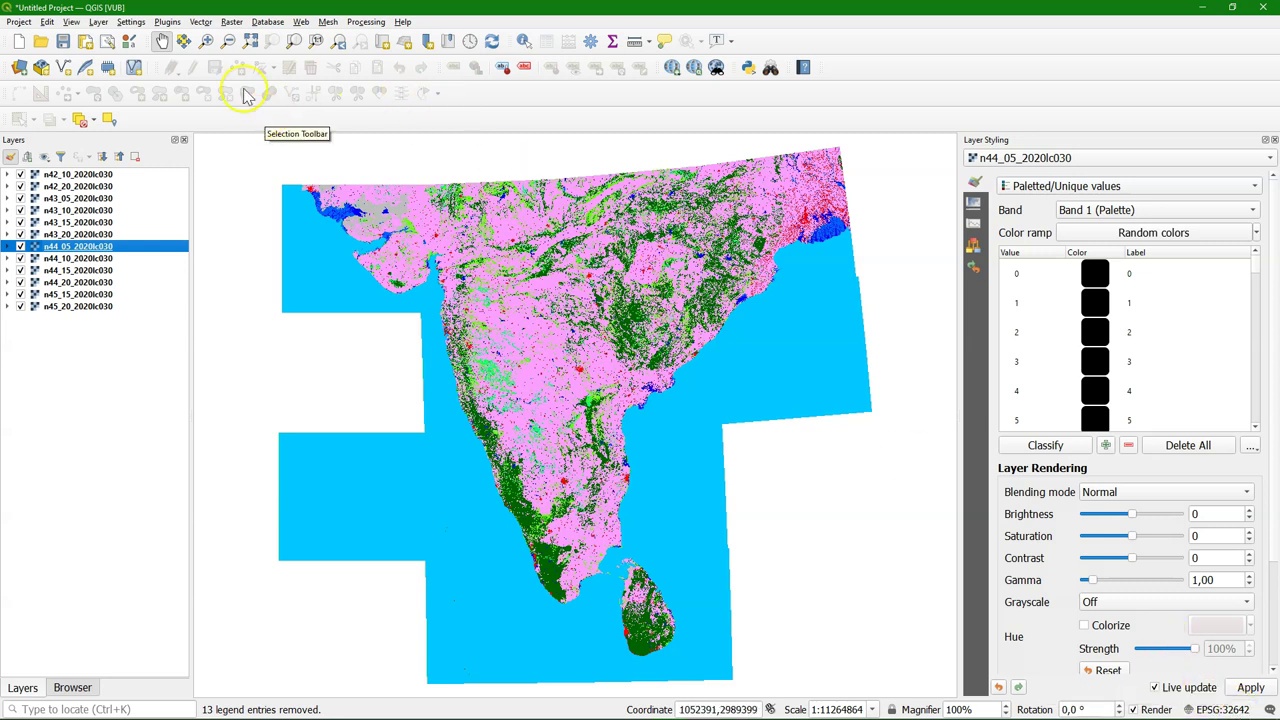
# Run Build Virtual Raster with all twelve tile layers as inputs, creating the 'Virtual' layer
pyautogui.click(231, 21)
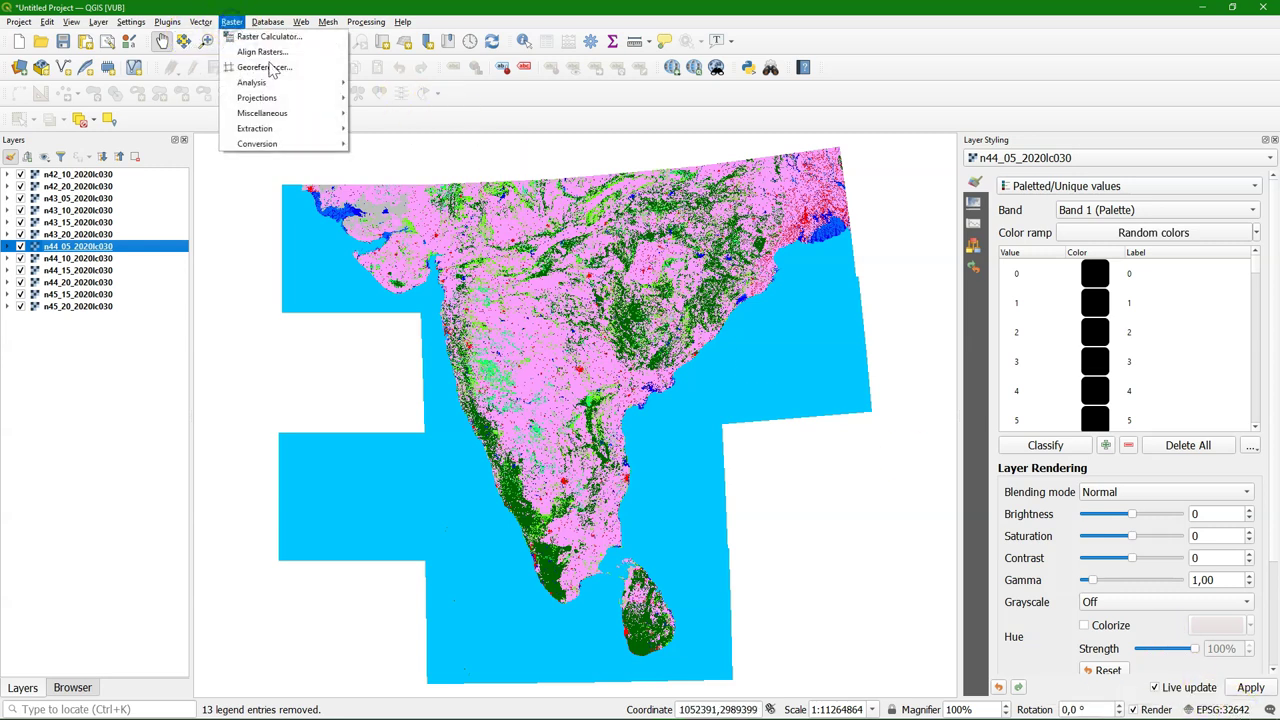
pyautogui.moveTo(301, 118)
pyautogui.click(398, 113)
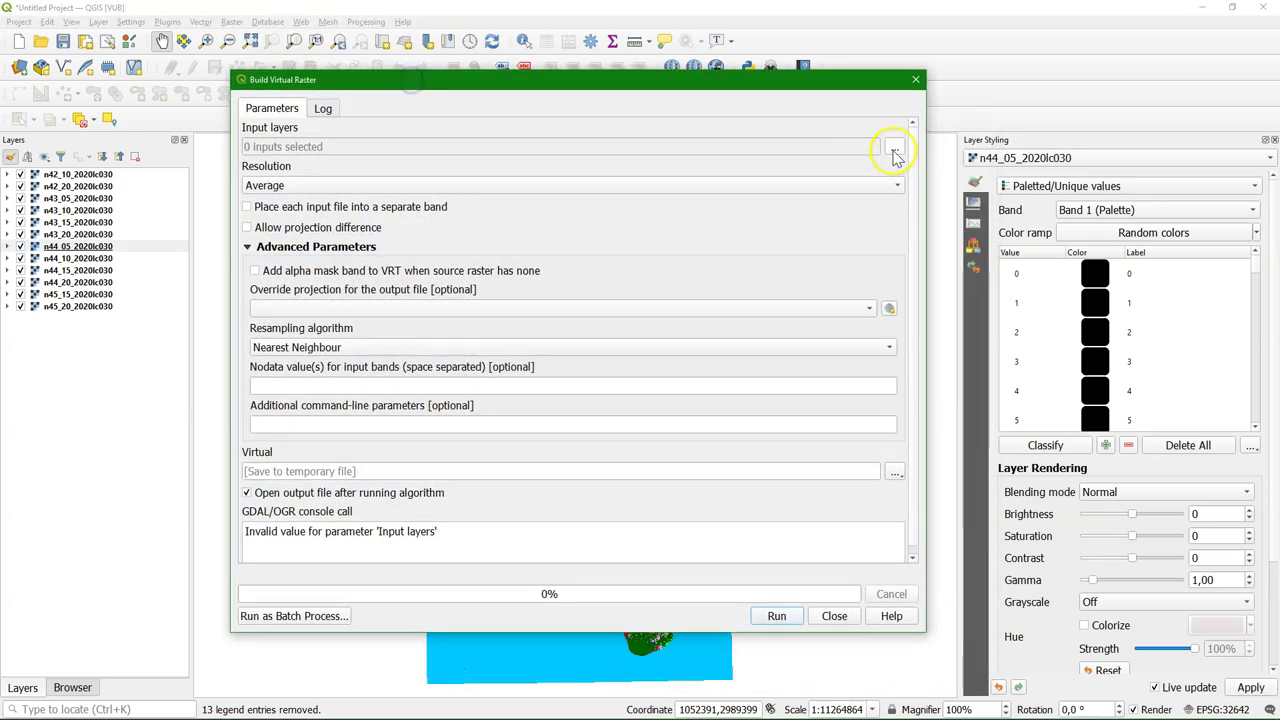
pyautogui.click(894, 151)
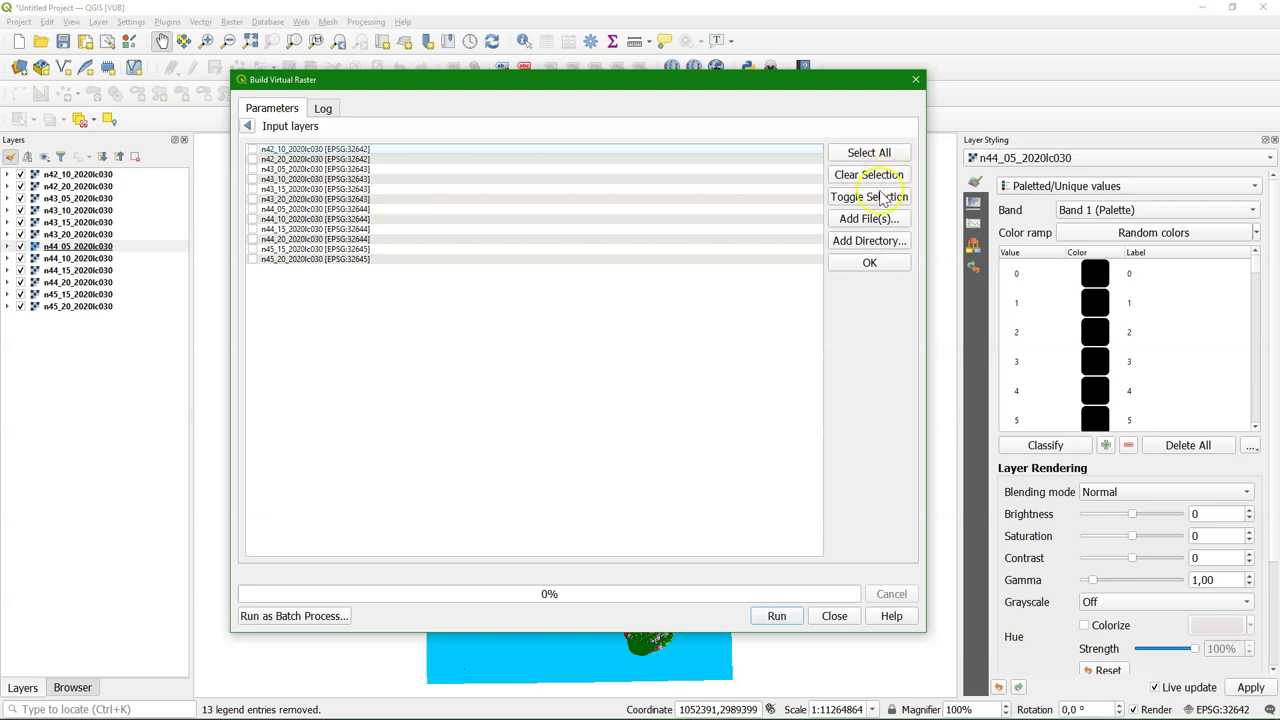
pyautogui.click(864, 154)
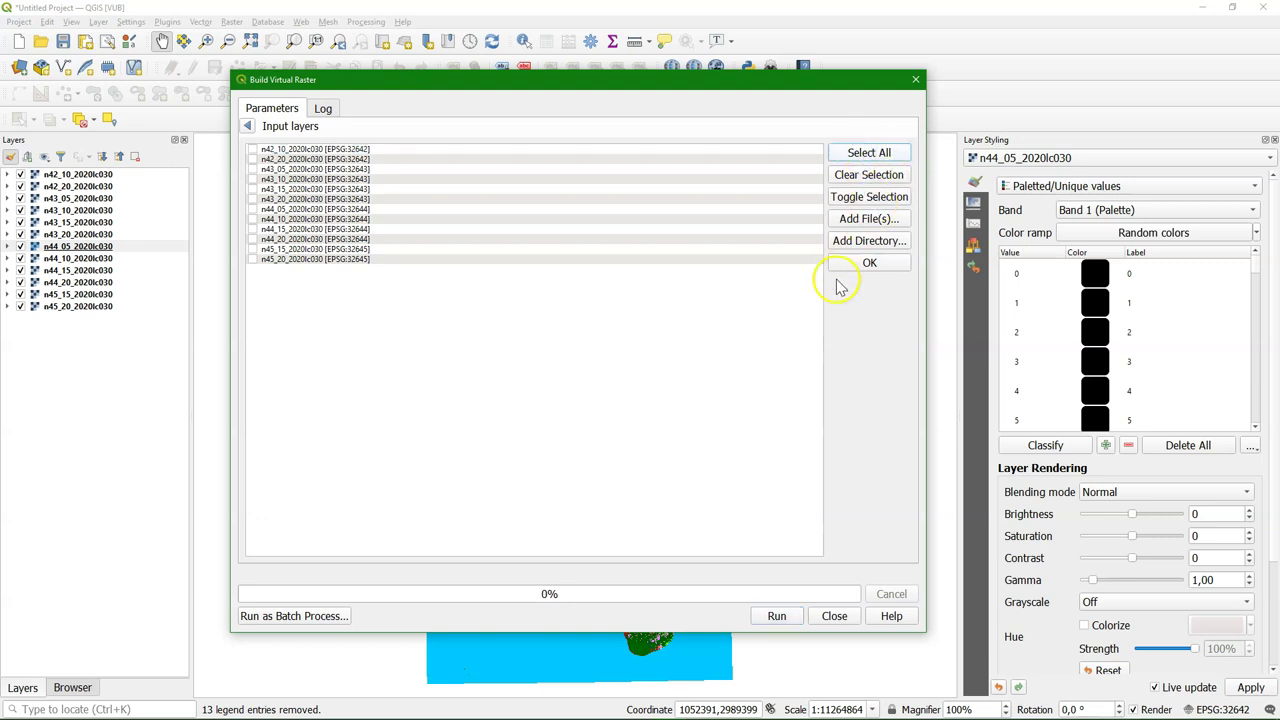
pyautogui.click(872, 264)
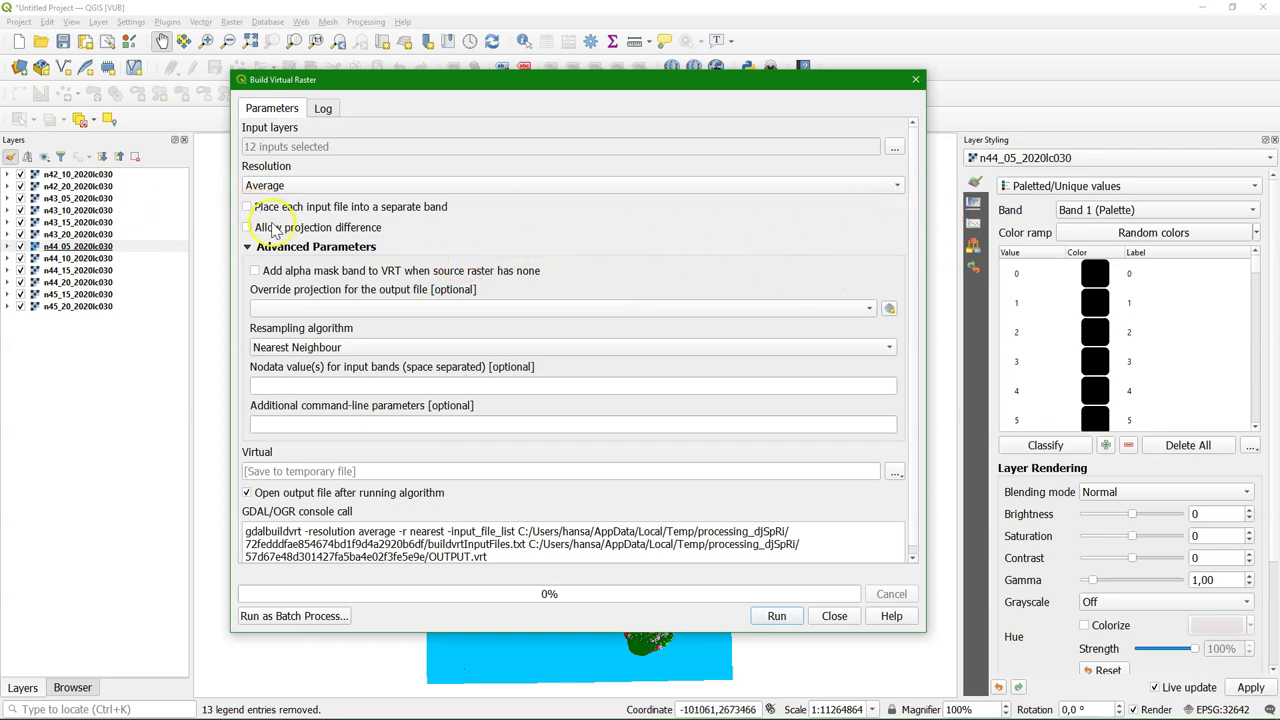
pyautogui.scroll(-1, 908, 300)
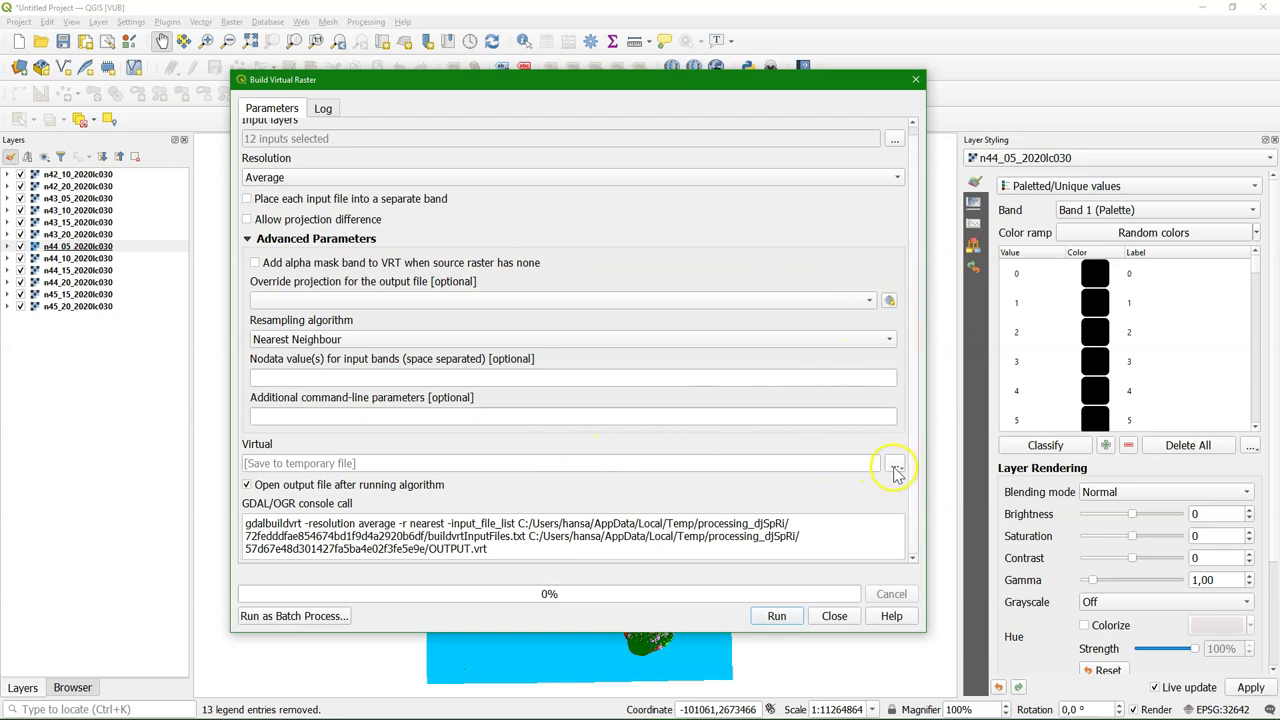
pyautogui.click(778, 616)
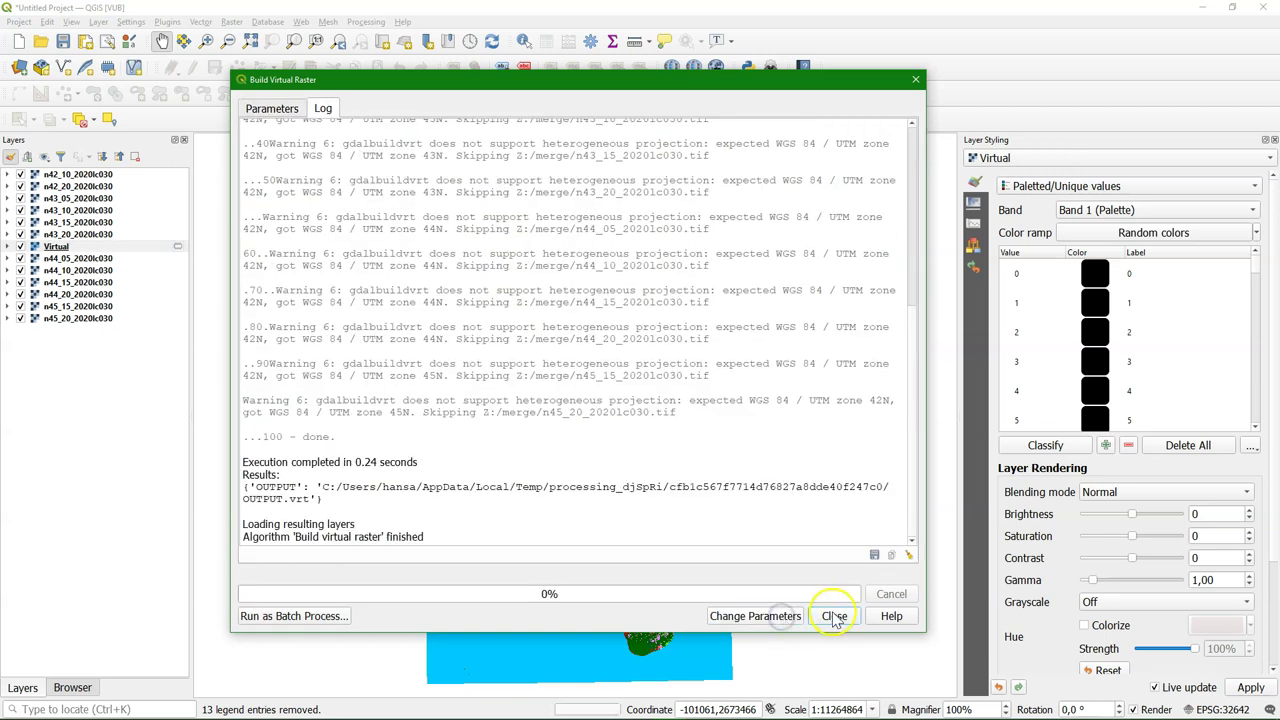
pyautogui.click(846, 616)
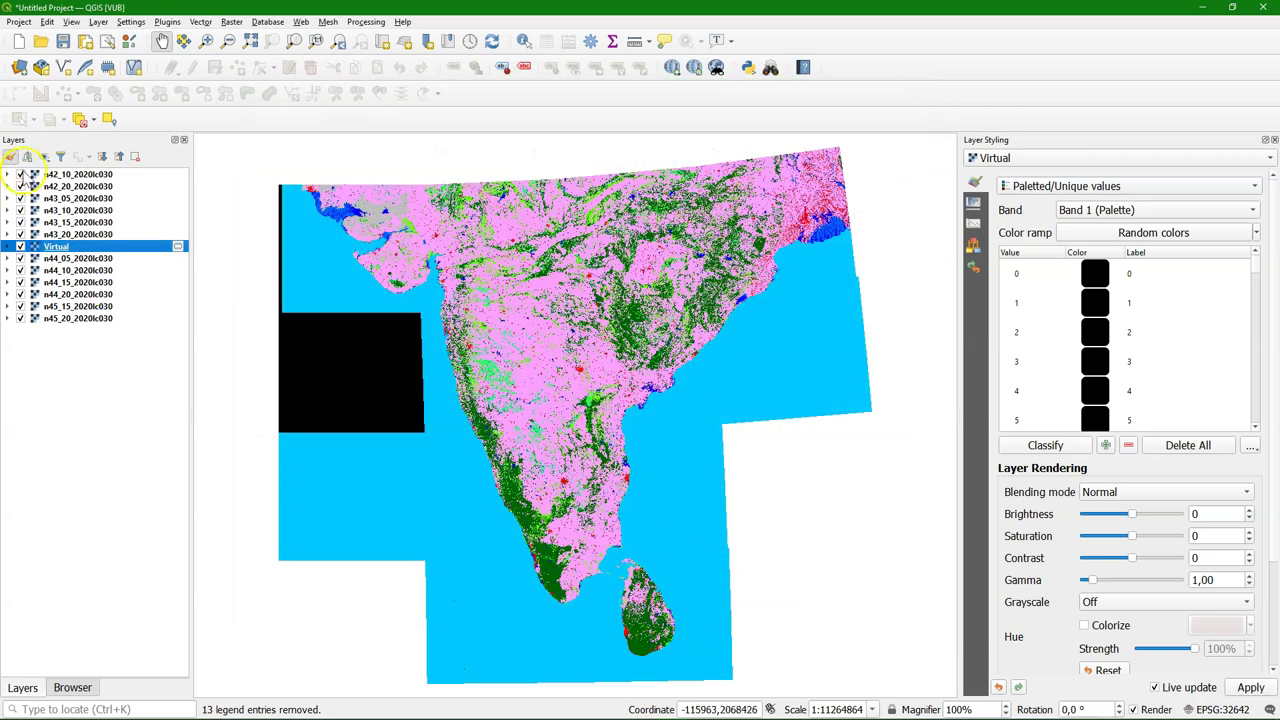
# Hide all layers and display only the Virtual mosaic
pyautogui.click(45, 157)
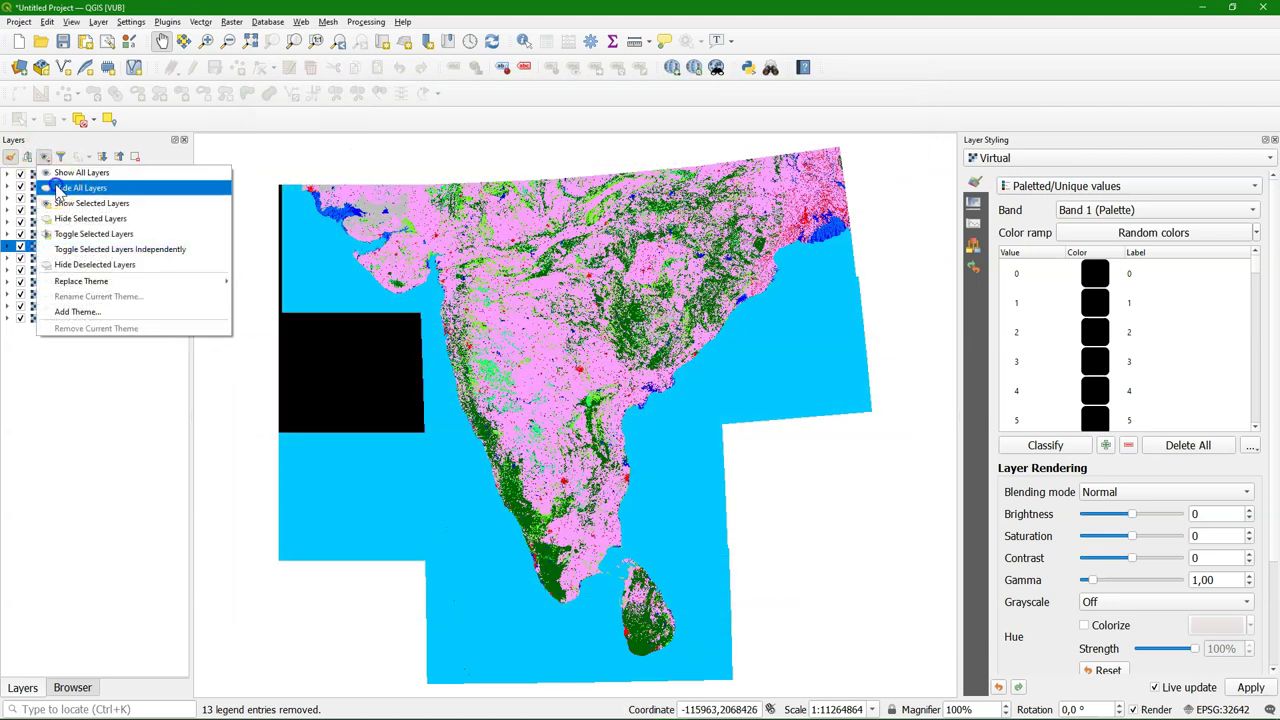
pyautogui.click(60, 187)
pyautogui.click(20, 246)
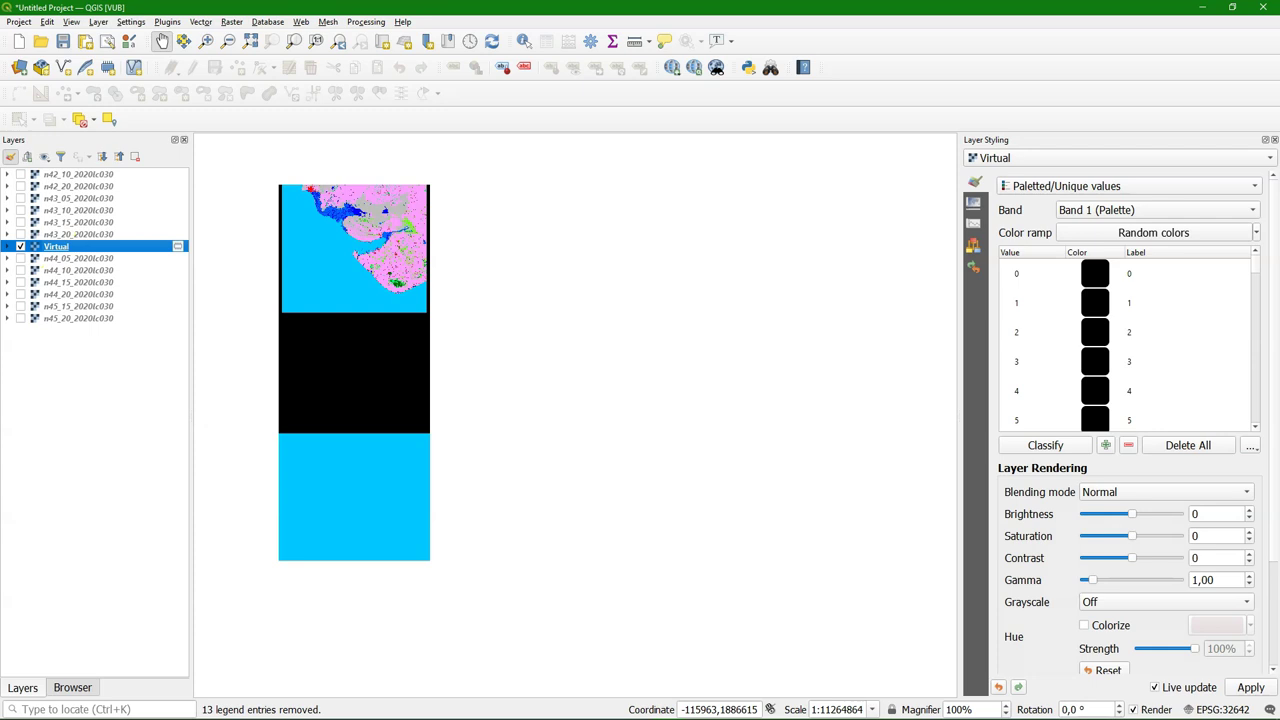
# Remove the Virtual layer from the project
pyautogui.rightClick(55, 247)
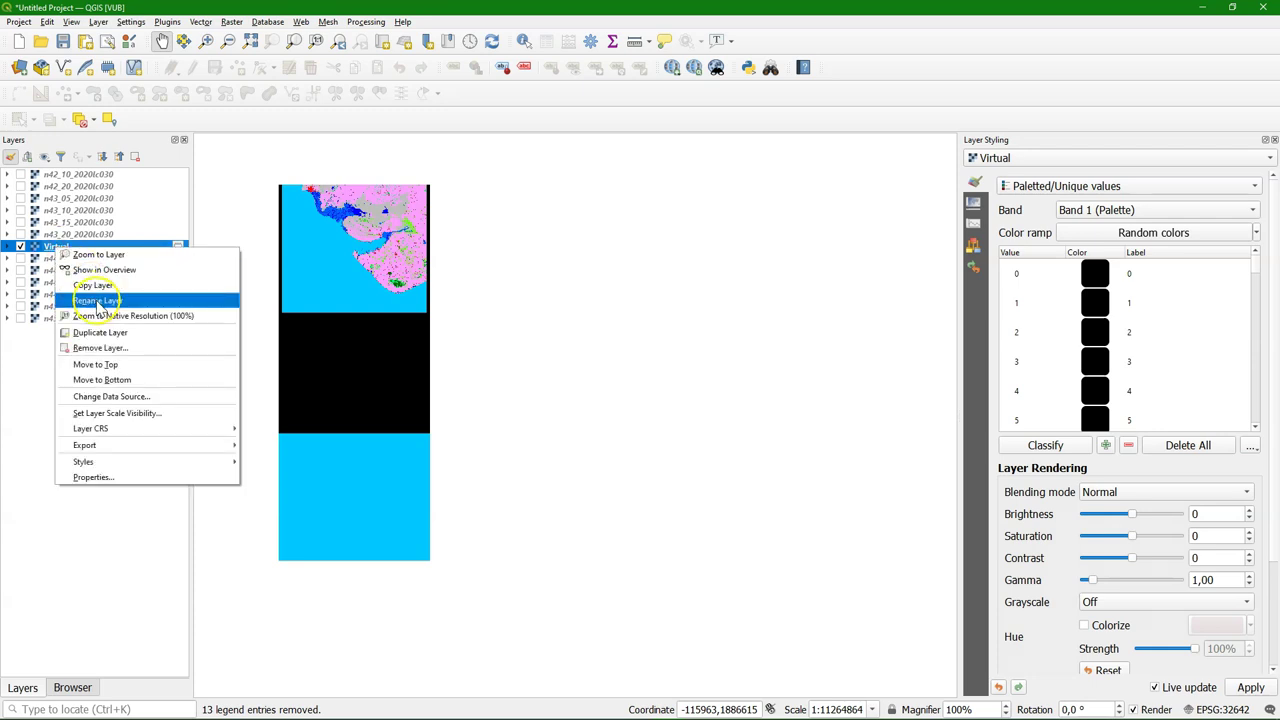
pyautogui.click(100, 348)
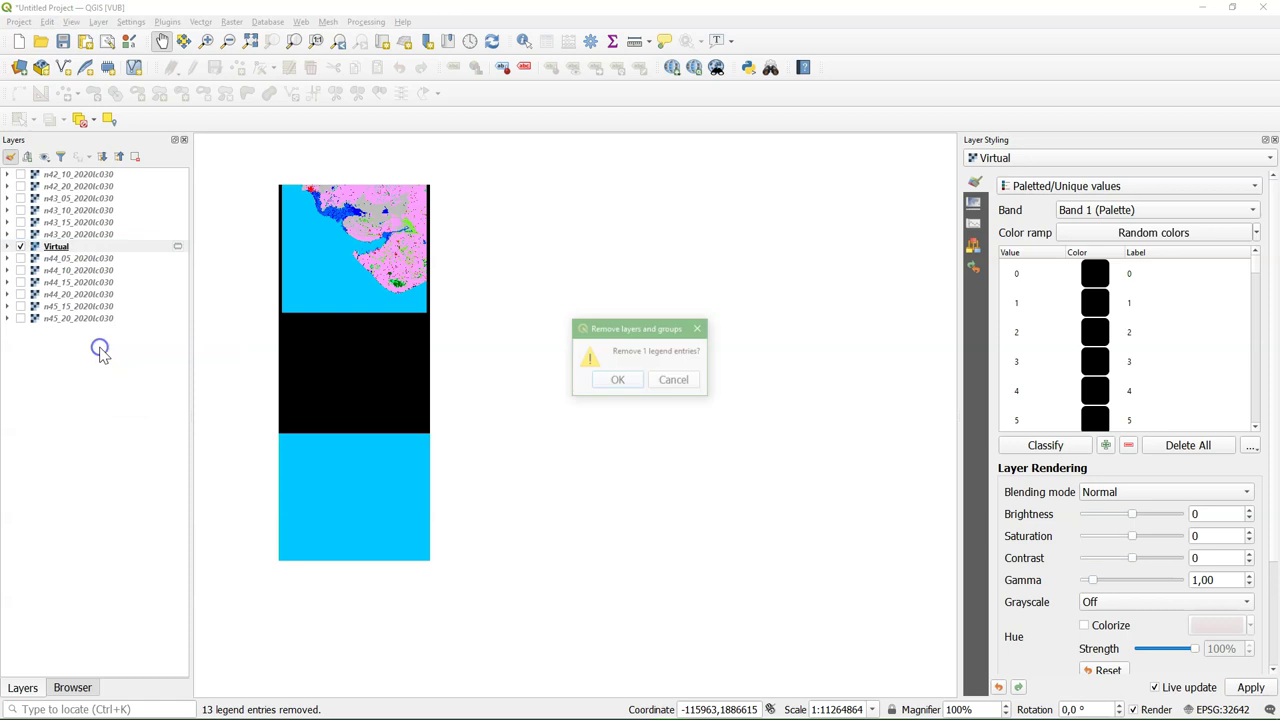
pyautogui.click(617, 379)
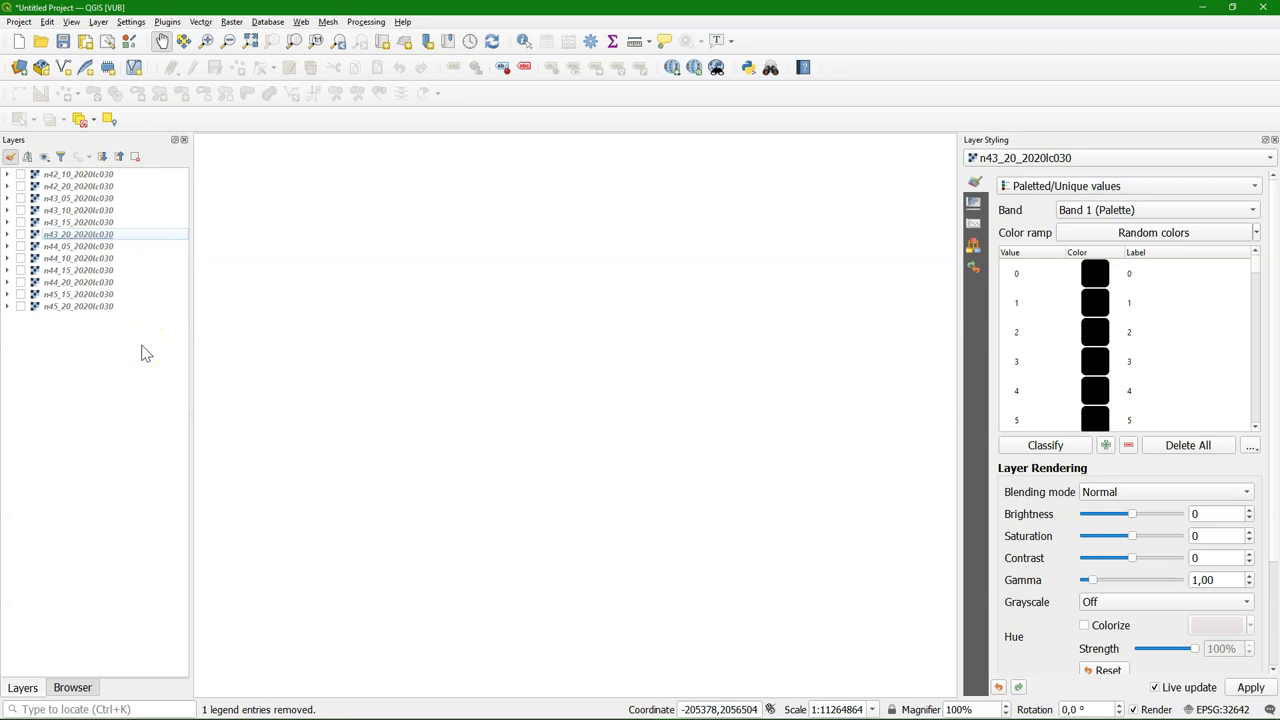
# Switch to the togcs.bat gdalwarp reprojection script in Notepad
pyautogui.click(106, 334)
pyautogui.hotkey('alt', 'Tab')
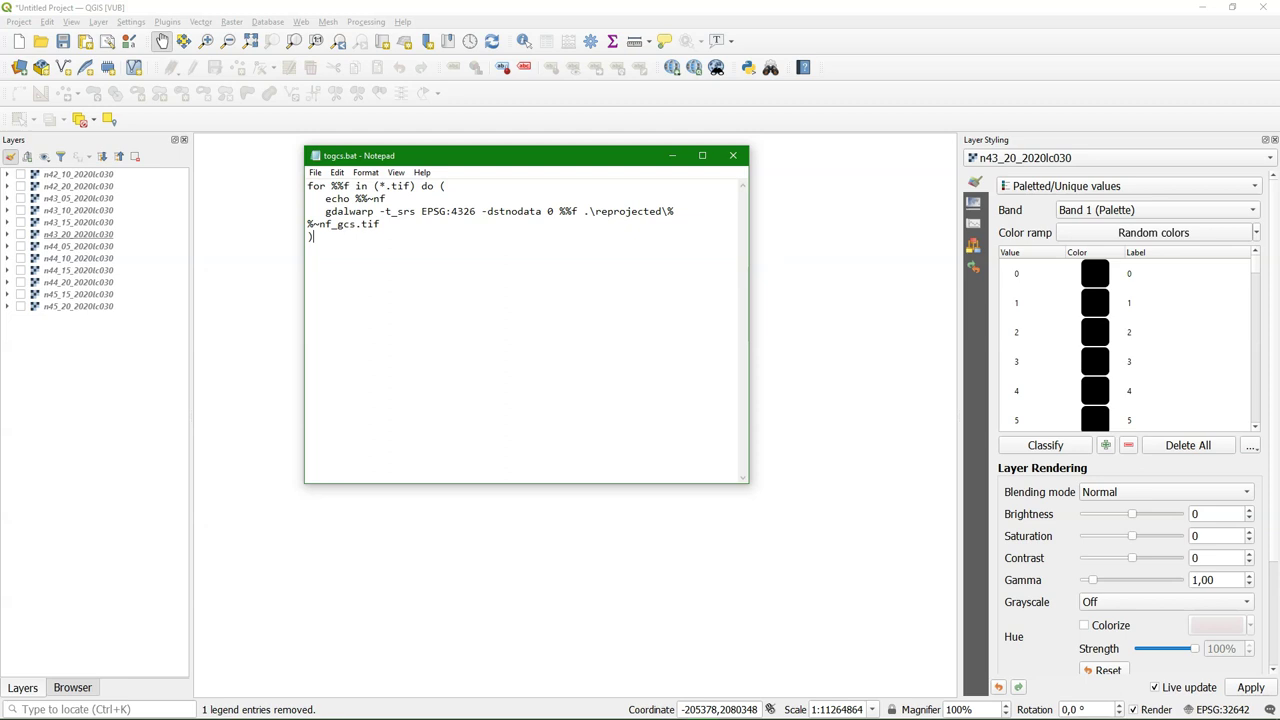
# Launch the OSGeo4W Shell from the Start search
pyautogui.click(20, 712)
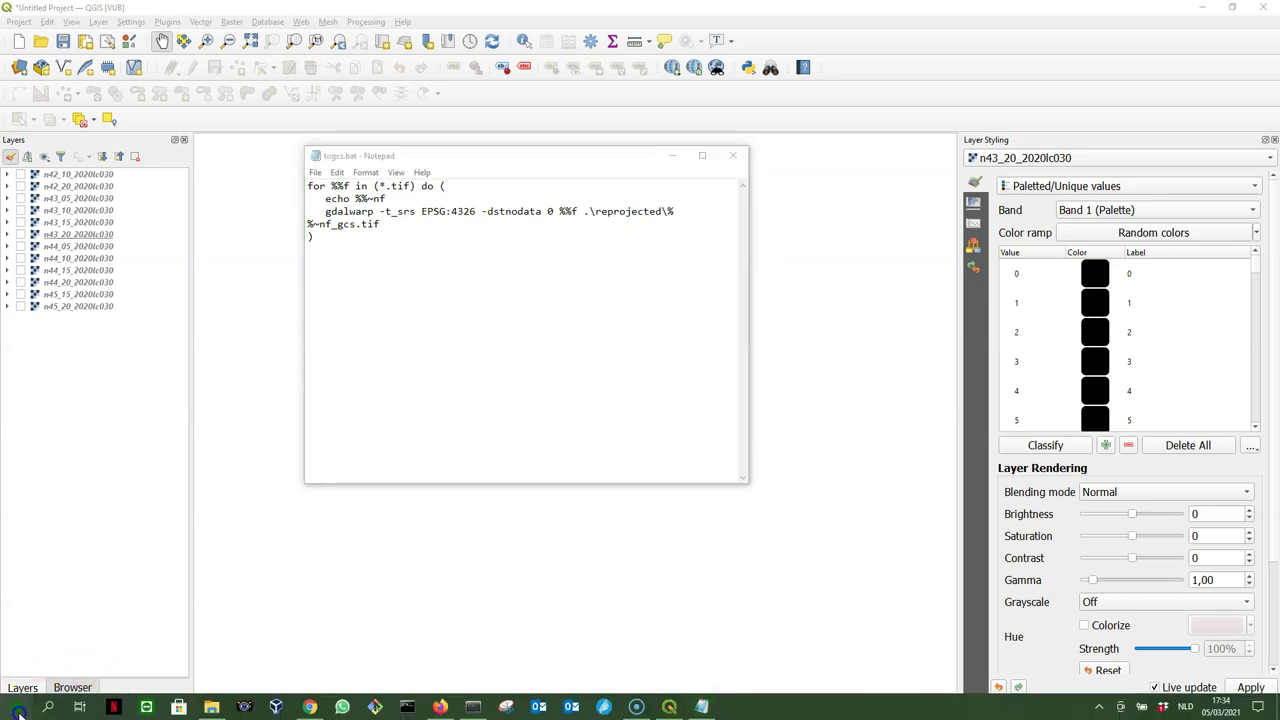
pyautogui.write('osgeo')
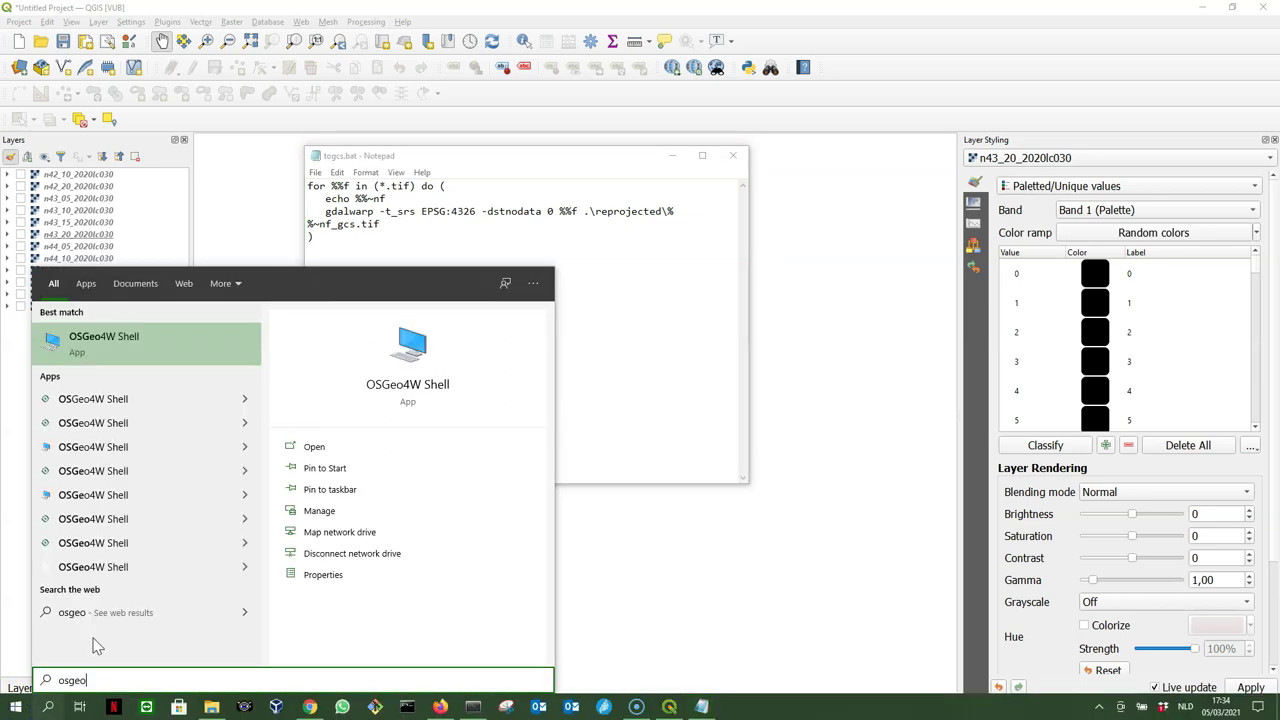
pyautogui.click(100, 400)
# In Z:\merge, list the tiles with dir and run the togcs reprojection batch
pyautogui.write('z:')
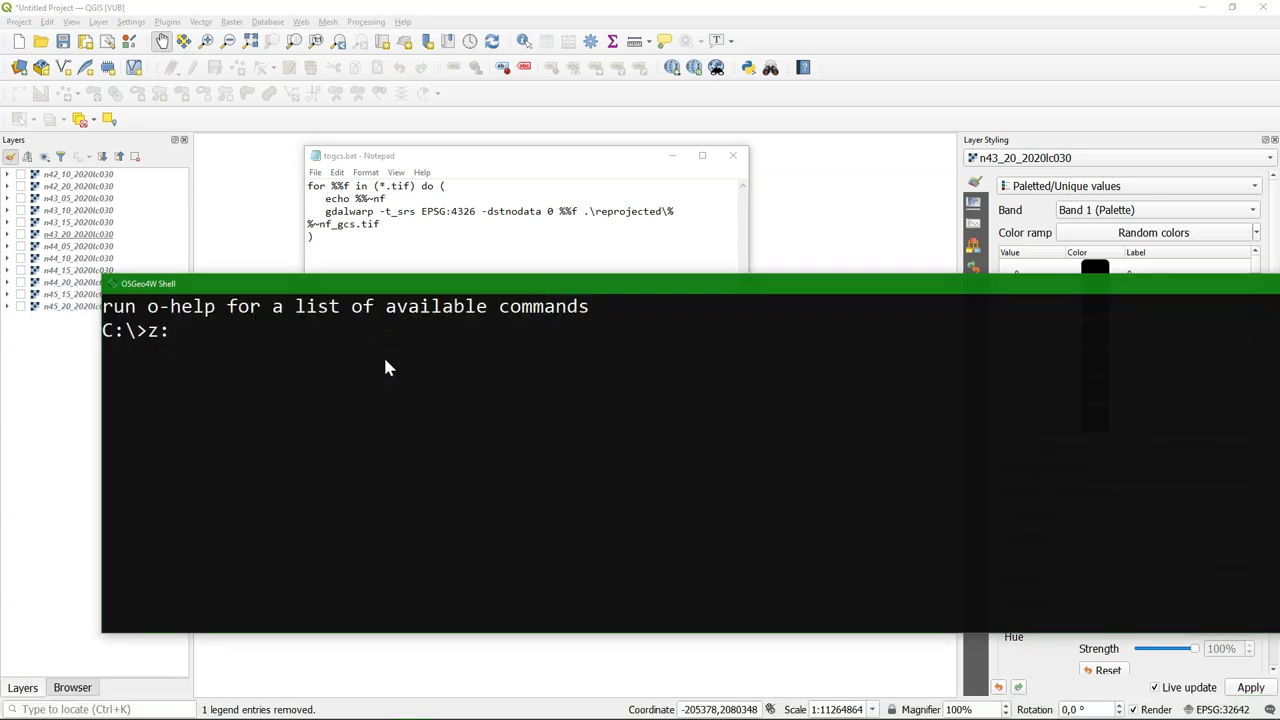
pyautogui.press('Return')
pyautogui.write('cd merge')
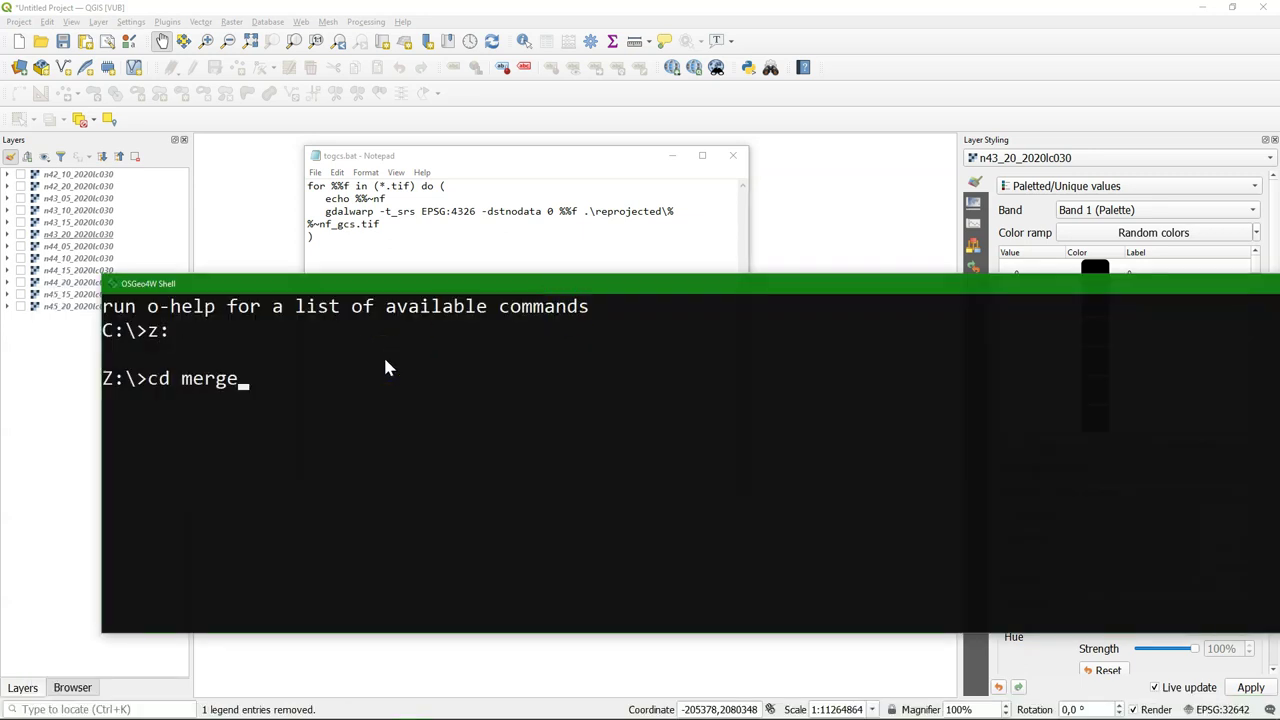
pyautogui.press('Return')
pyautogui.write('dir')
pyautogui.press('Return')
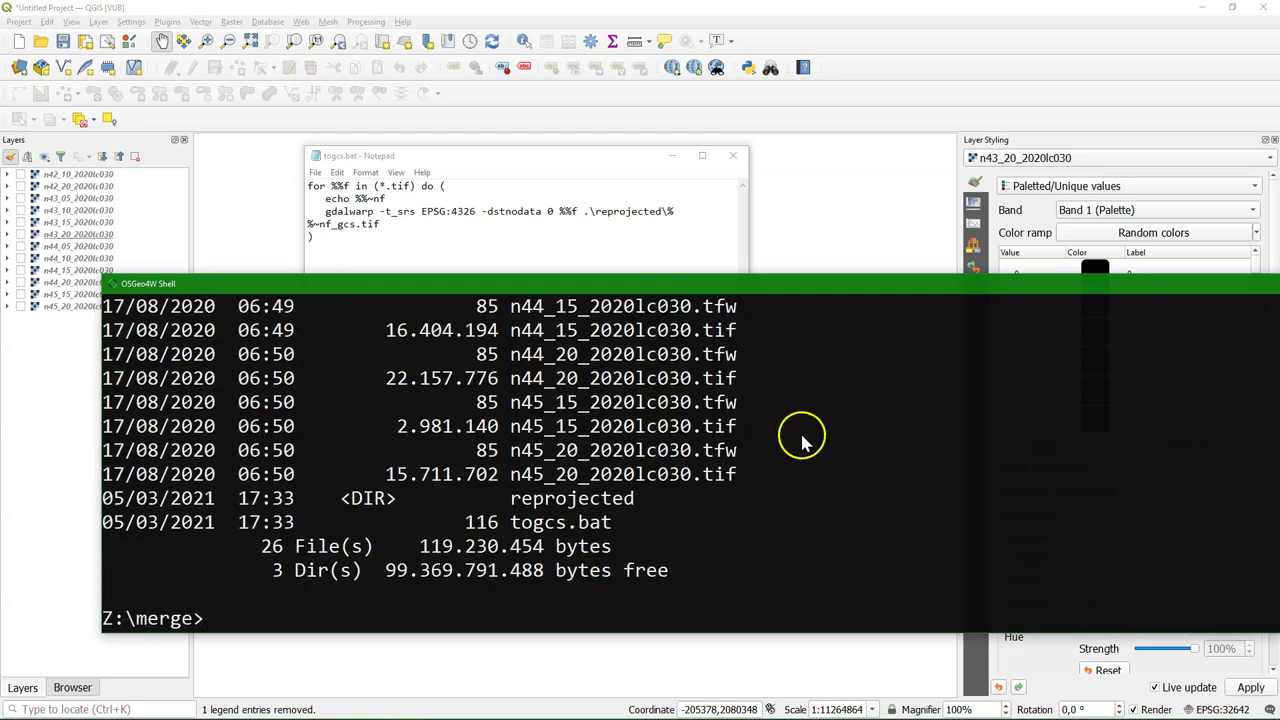
pyautogui.scroll(5, 694, 409)
pyautogui.scroll(-6, 632, 410)
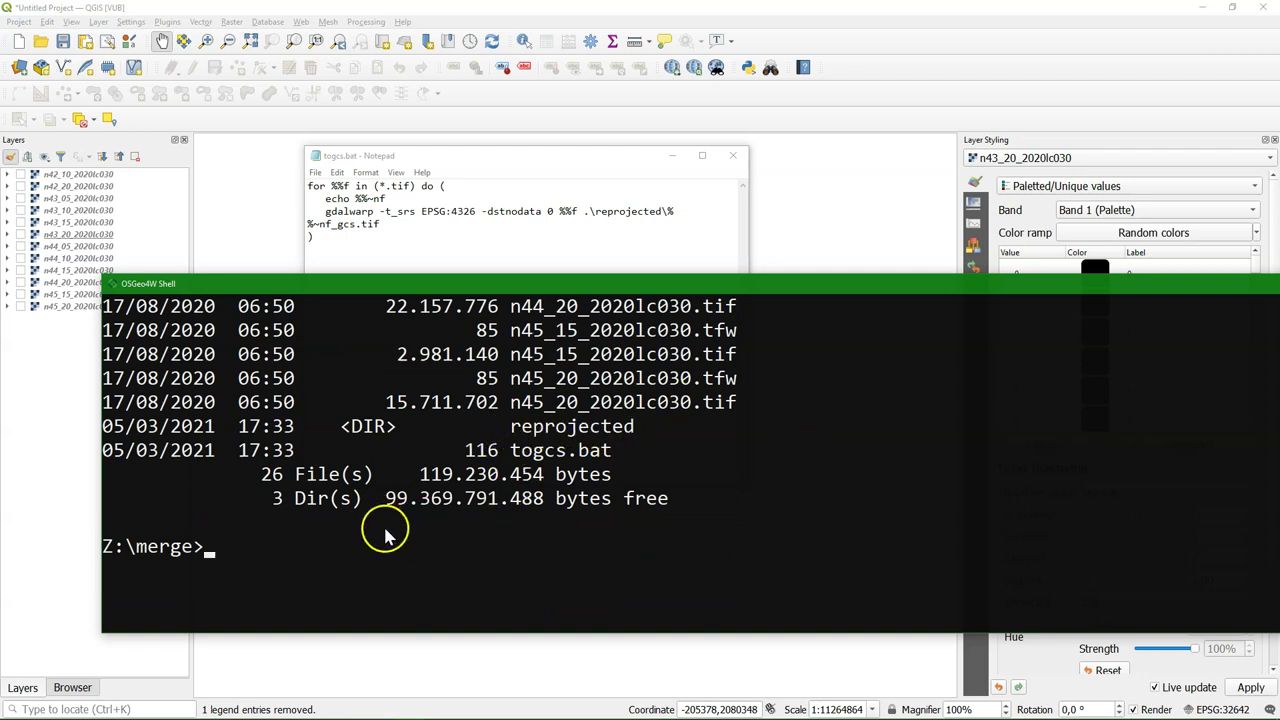
pyautogui.write('togcs')
pyautogui.press('Return')
# Confirm the reprojected folder holds 12 _gcs.tif files totalling 5.07 GB
pyautogui.click(372, 546)
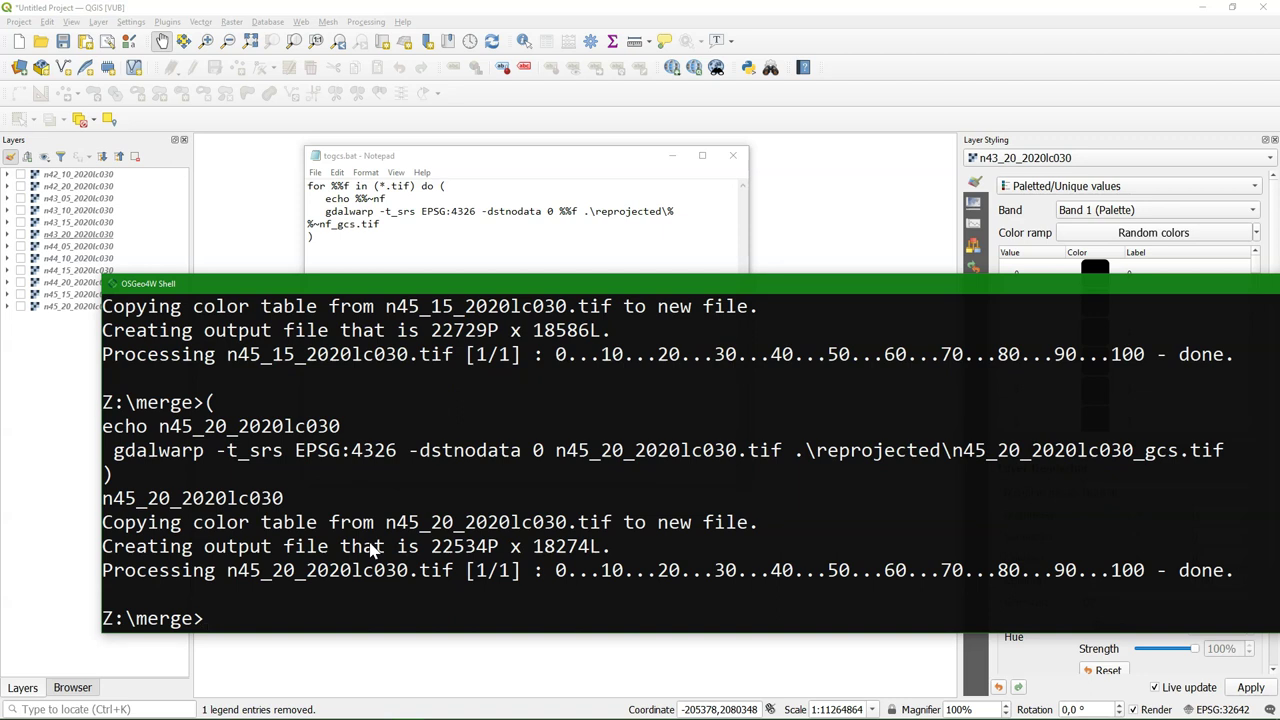
pyautogui.press('Tab')
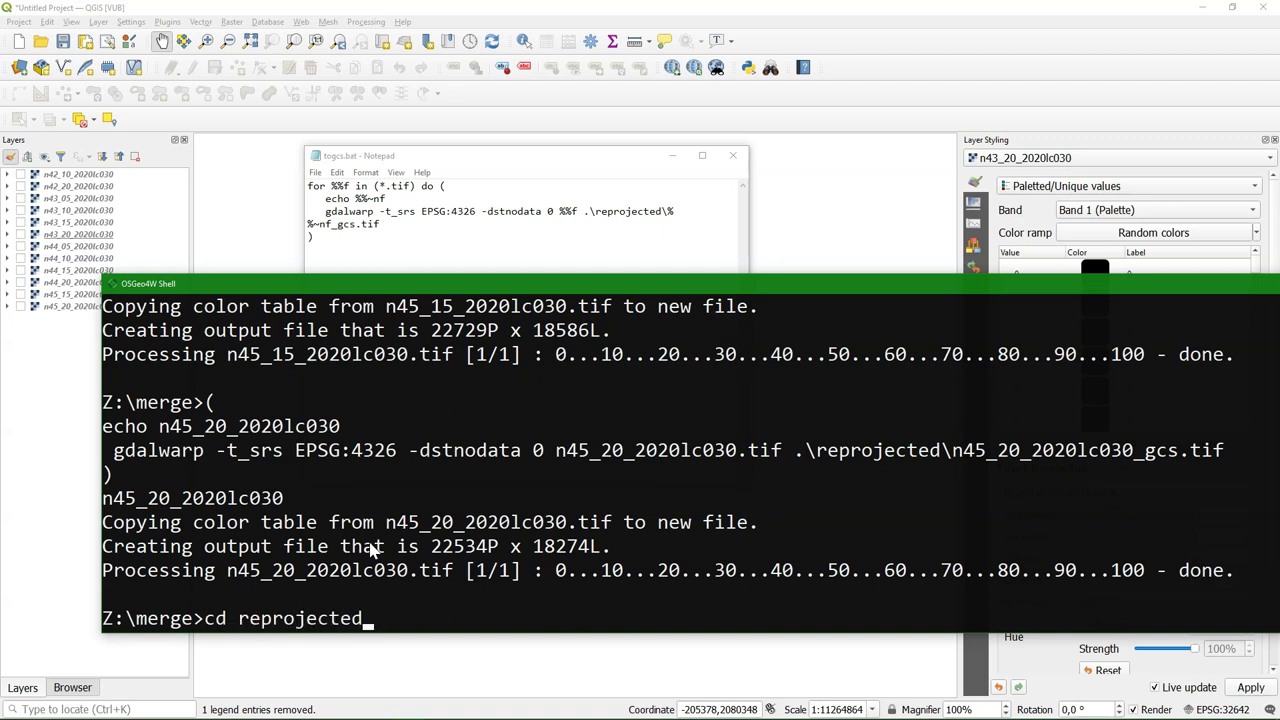
pyautogui.press('Return')
pyautogui.write('dir')
pyautogui.press('Return')
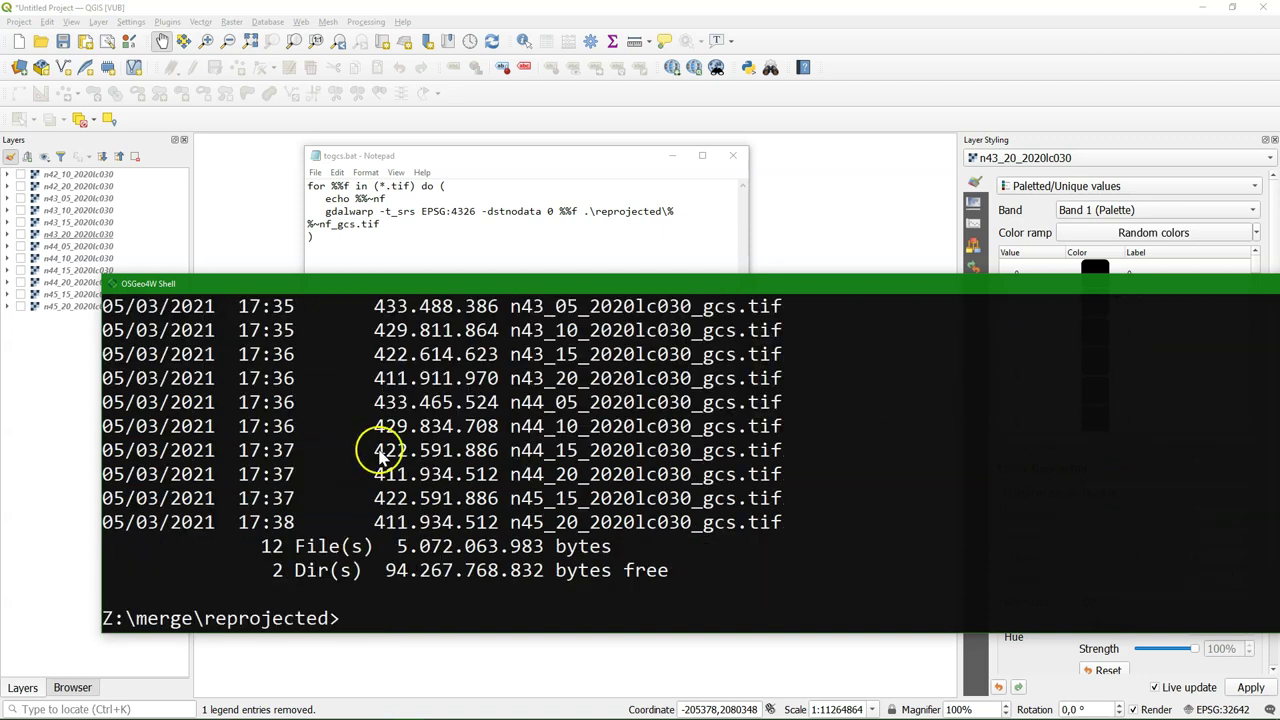
pyautogui.click(57, 385)
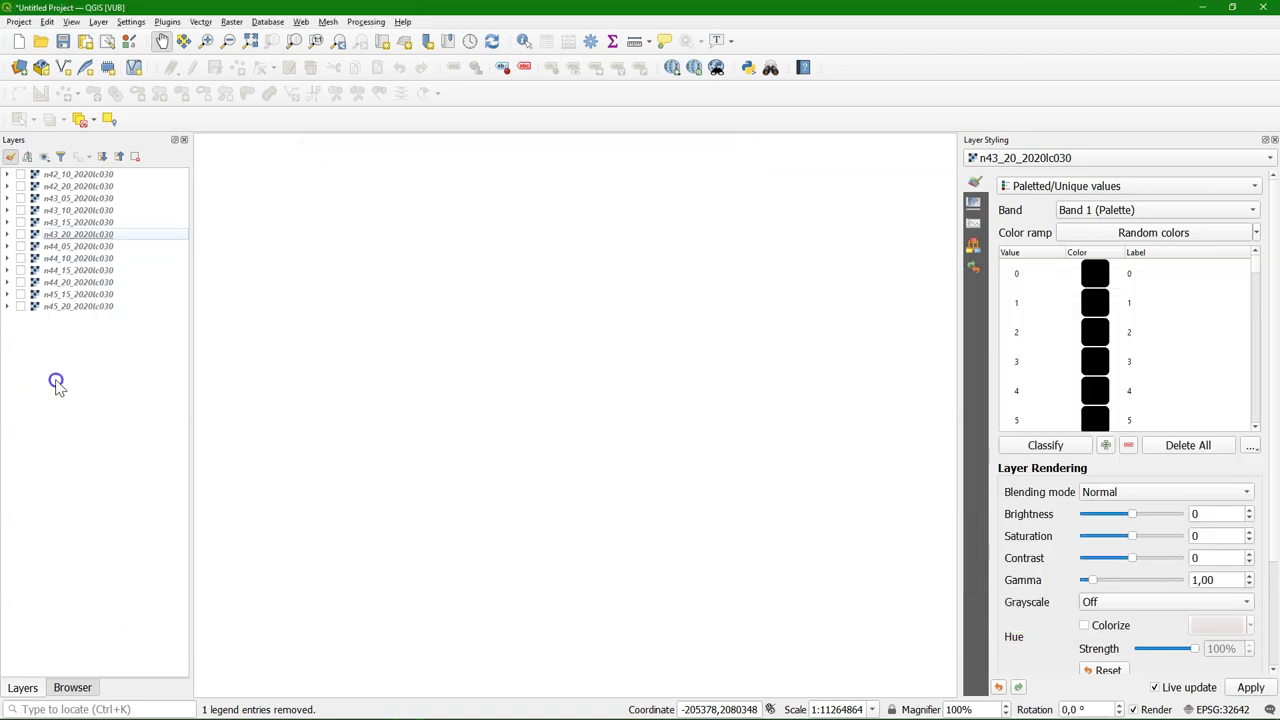
# Select all 12 original tile layers and remove them from the project
pyautogui.click(93, 176)
pyautogui.keyDown('shift'); pyautogui.click(86, 306); pyautogui.keyUp('shift')
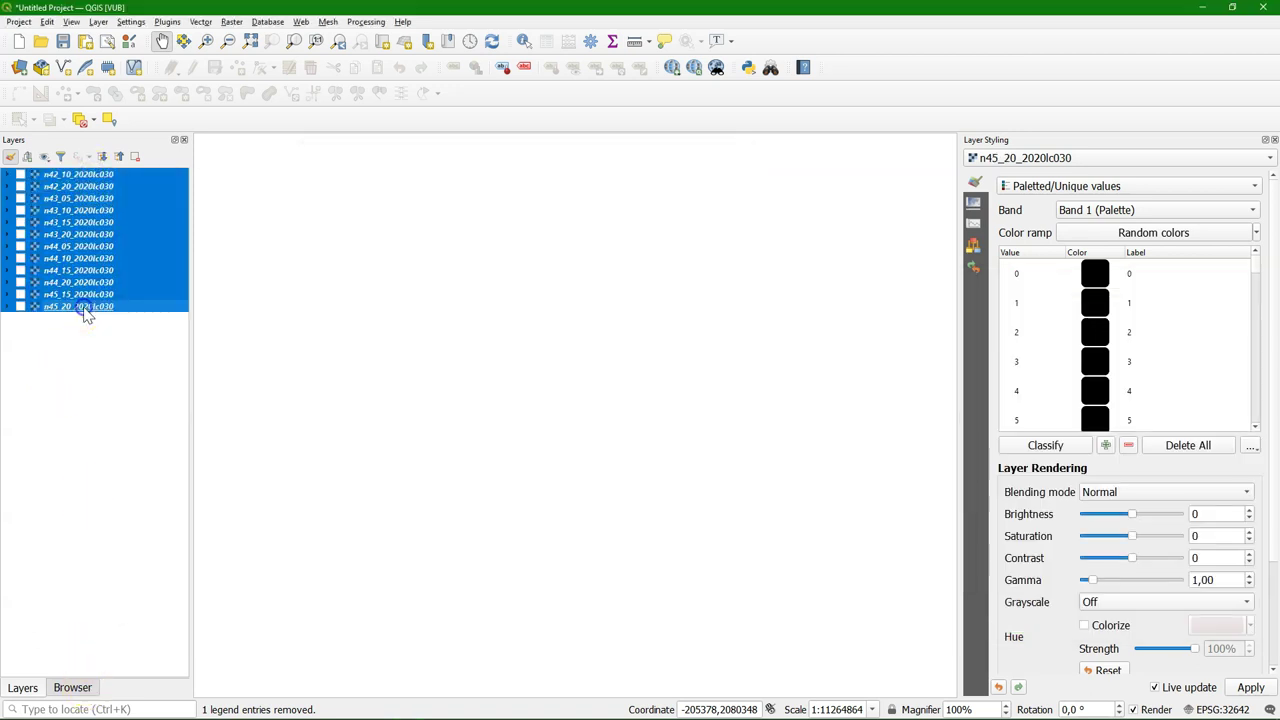
pyautogui.rightClick(85, 308)
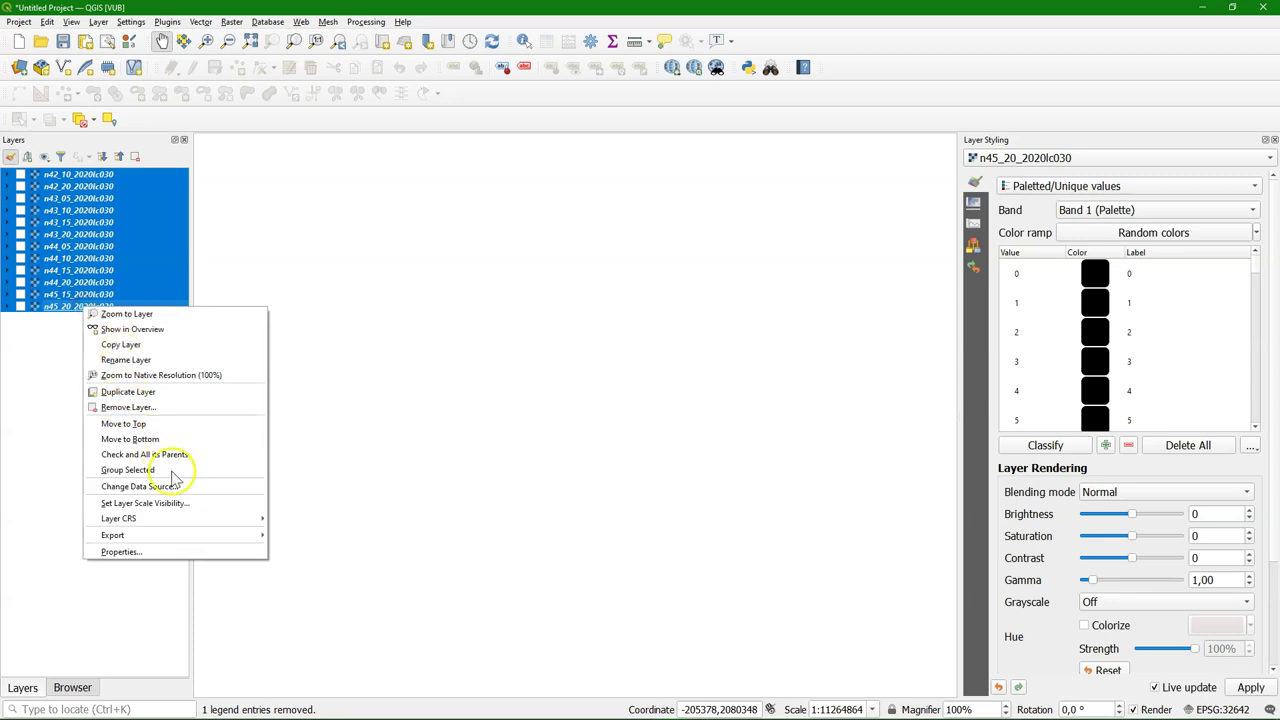
pyautogui.moveTo(197, 540)
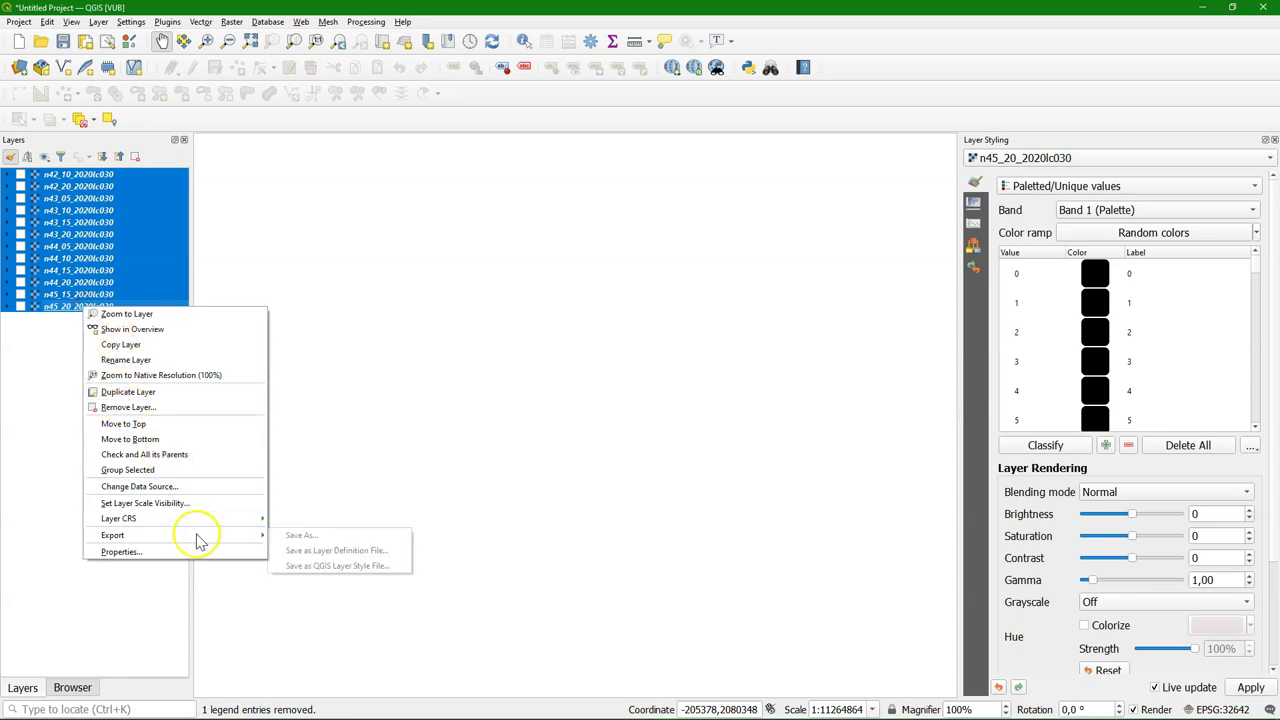
pyautogui.click(120, 408)
pyautogui.click(620, 380)
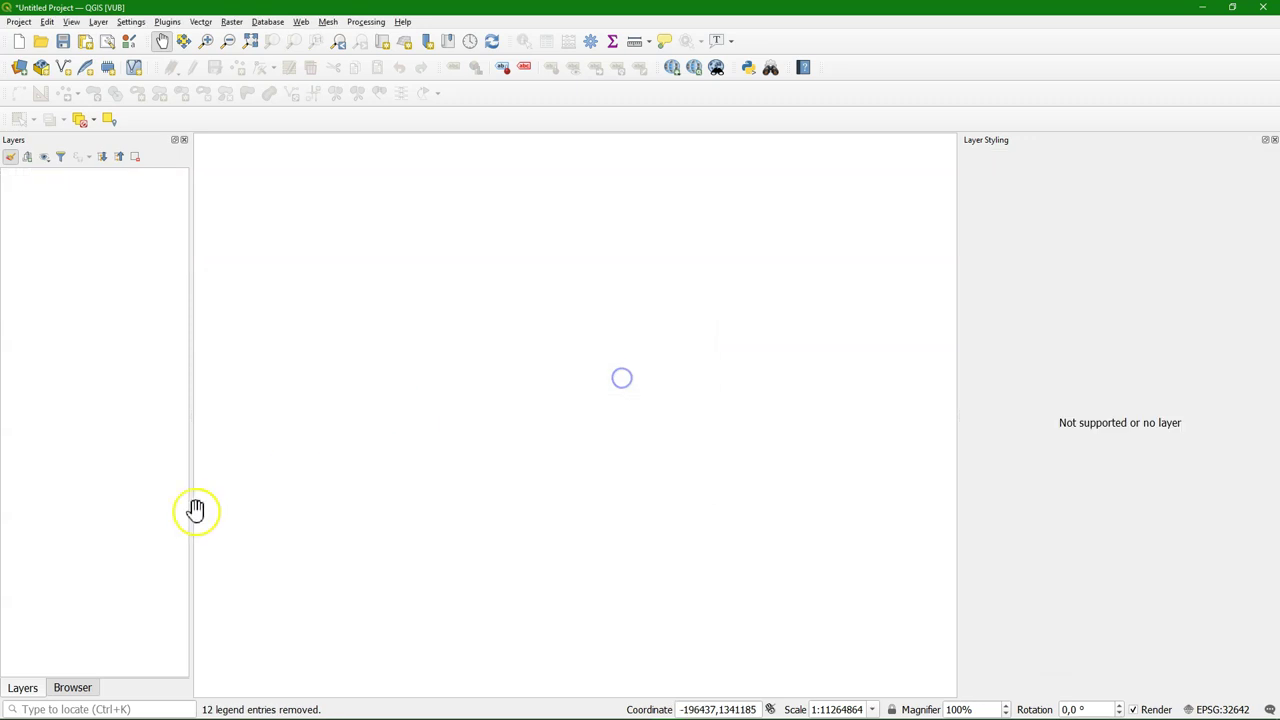
# Drag the 12 _gcs.tif files from merge/reprojected in the Browser onto the map
pyautogui.click(75, 688)
pyautogui.click(105, 414)
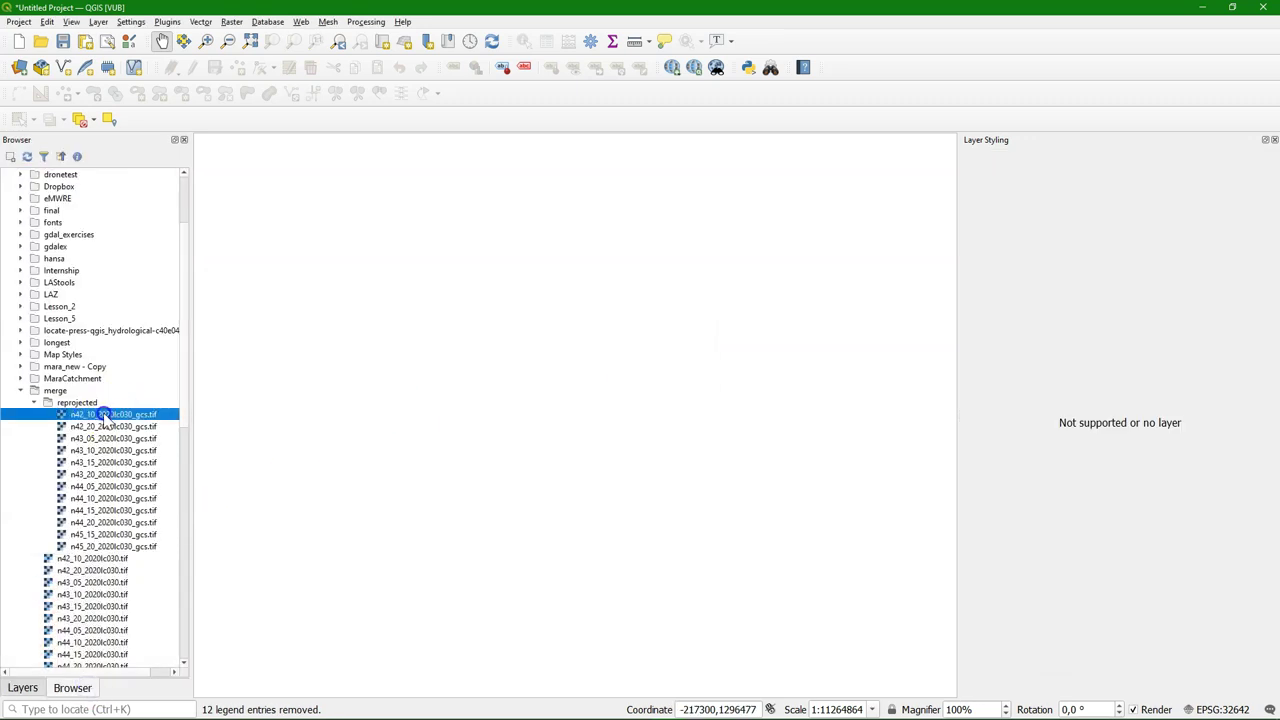
pyautogui.keyDown('shift'); pyautogui.click(108, 546); pyautogui.keyUp('shift')
pyautogui.moveTo(106, 414); pyautogui.dragTo(590, 375)
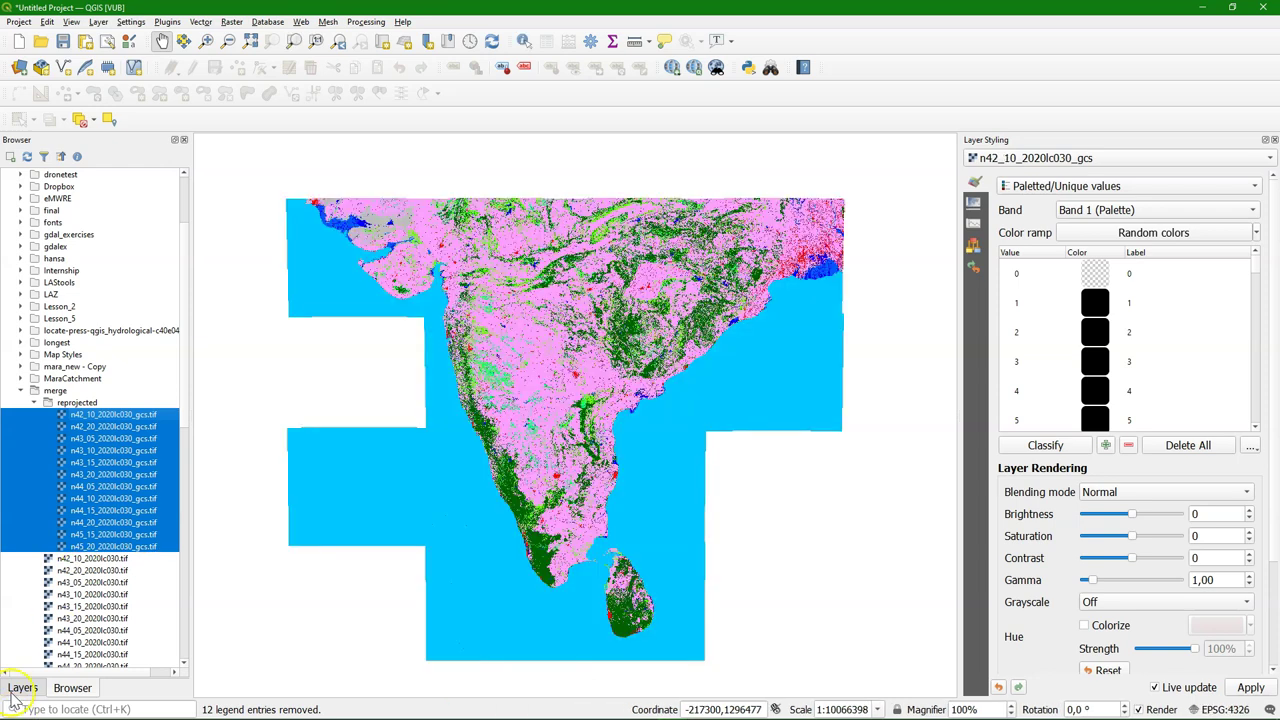
pyautogui.click(22, 688)
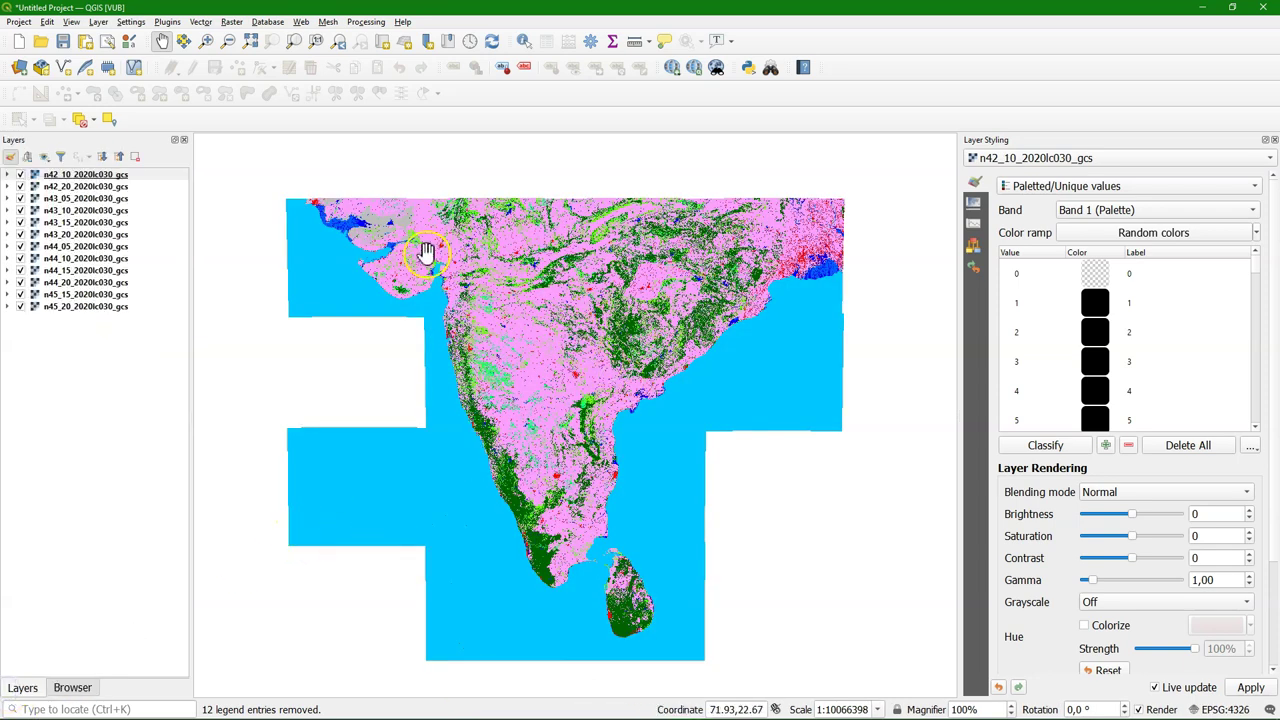
# Run Build Virtual Raster with all 12 reprojected layers selected as inputs
pyautogui.click(231, 21)
pyautogui.moveTo(289, 116)
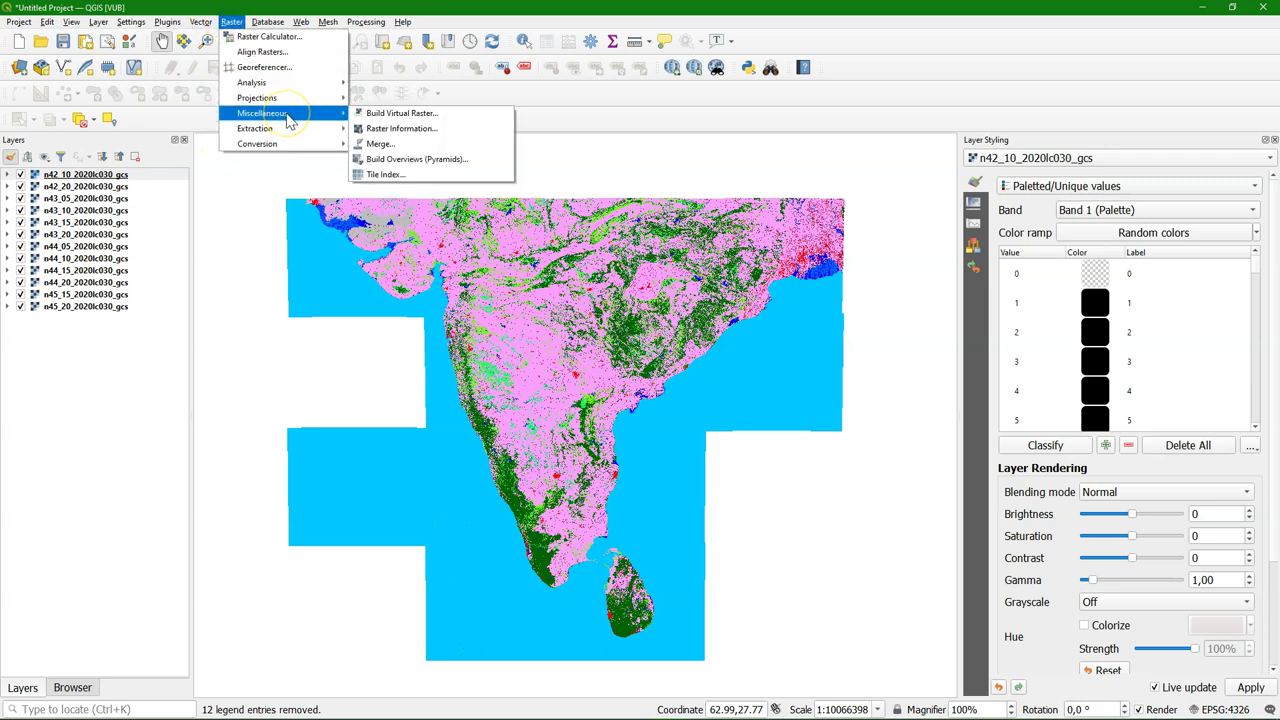
pyautogui.click(418, 113)
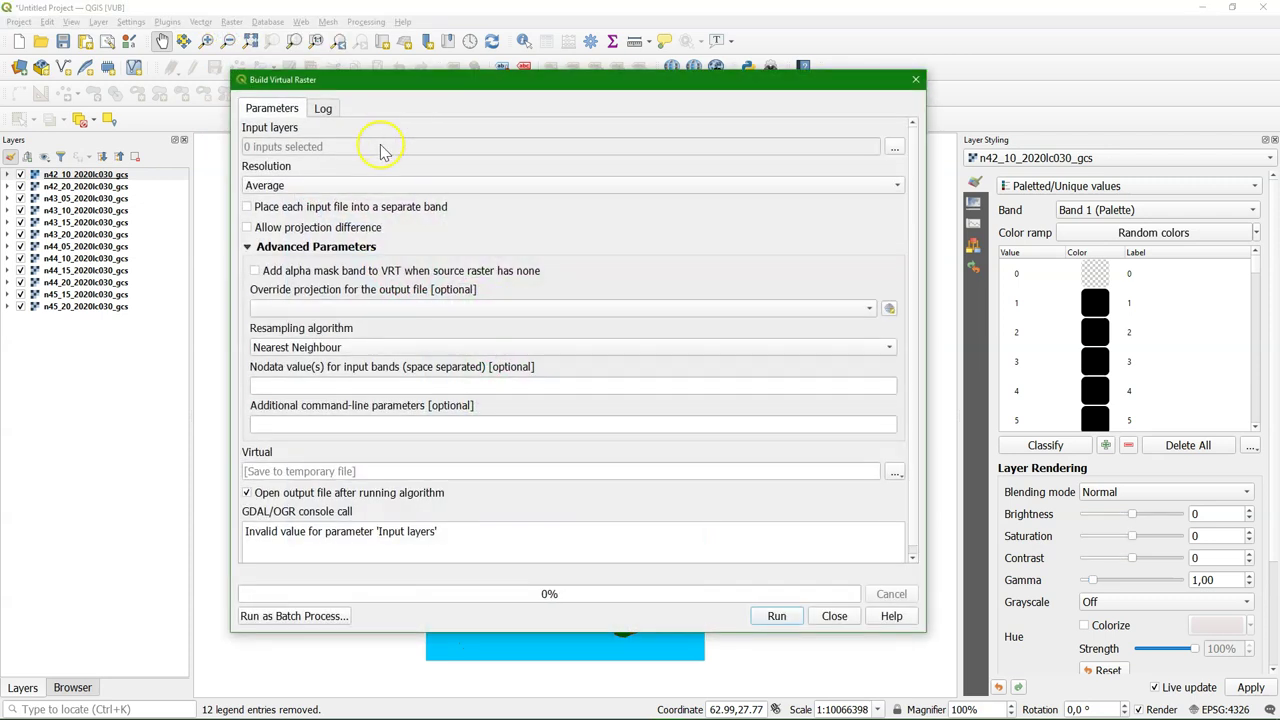
pyautogui.click(894, 147)
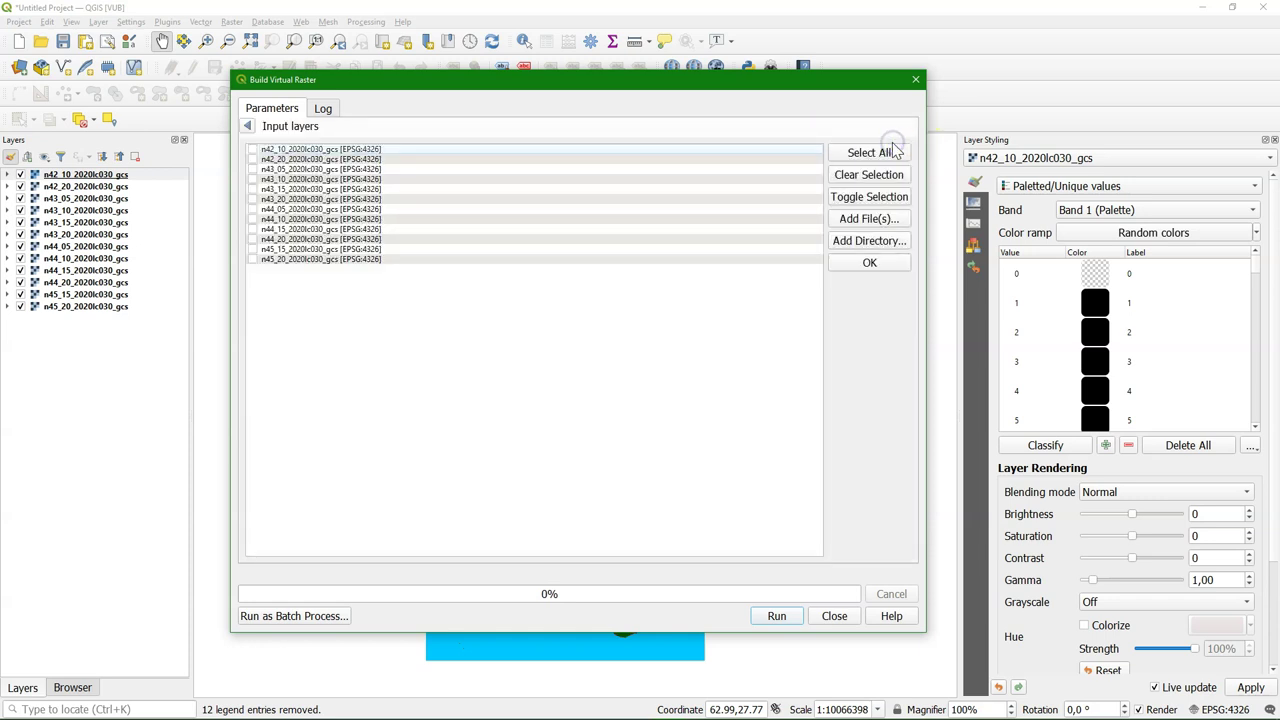
pyautogui.click(876, 155)
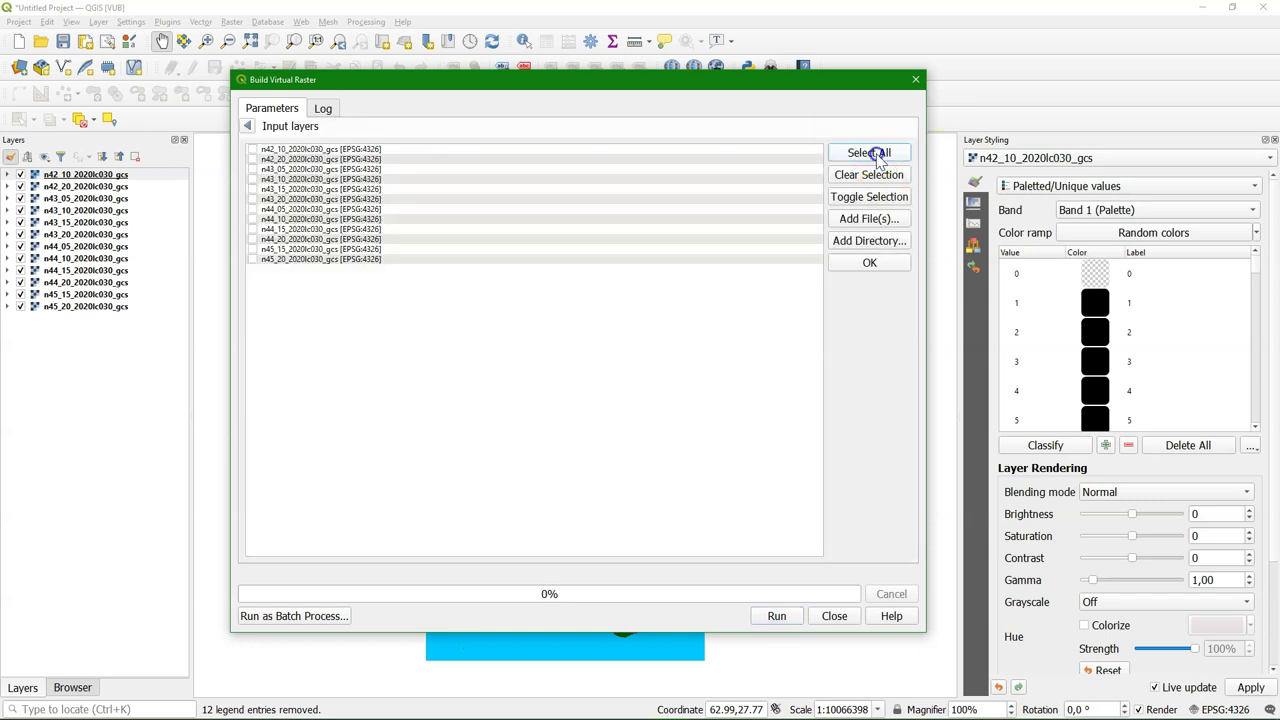
pyautogui.click(867, 265)
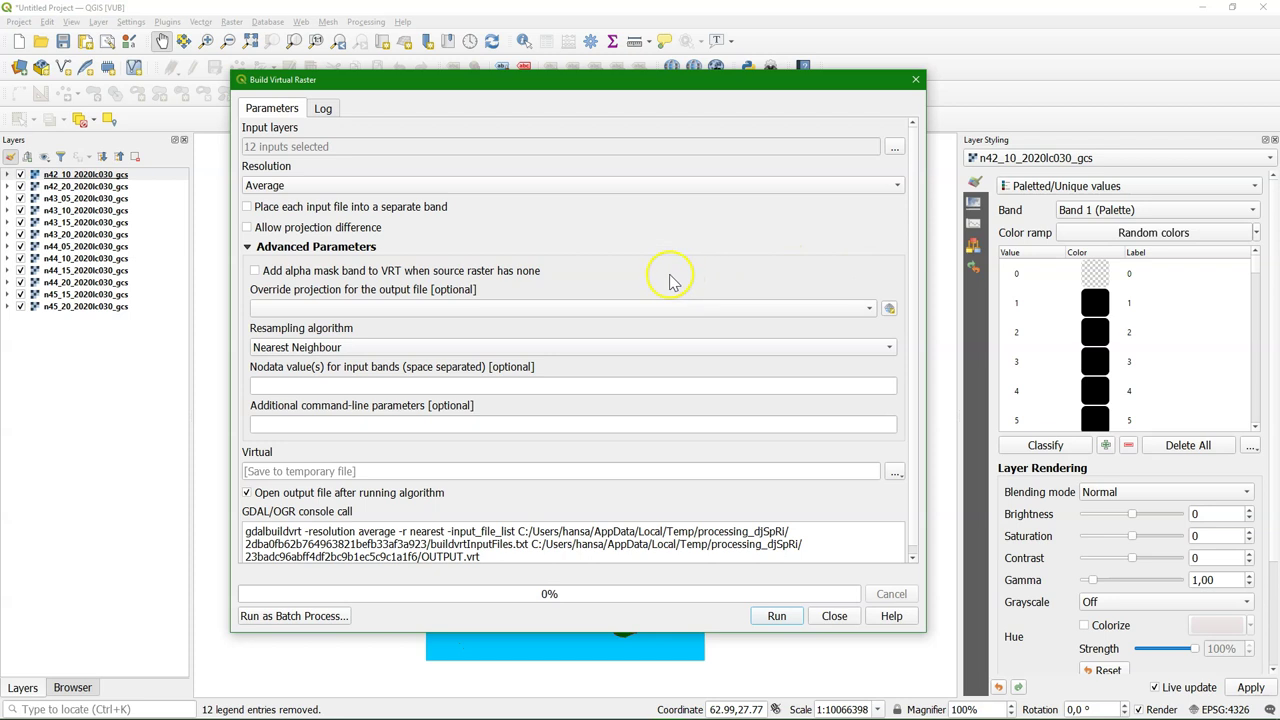
pyautogui.click(776, 616)
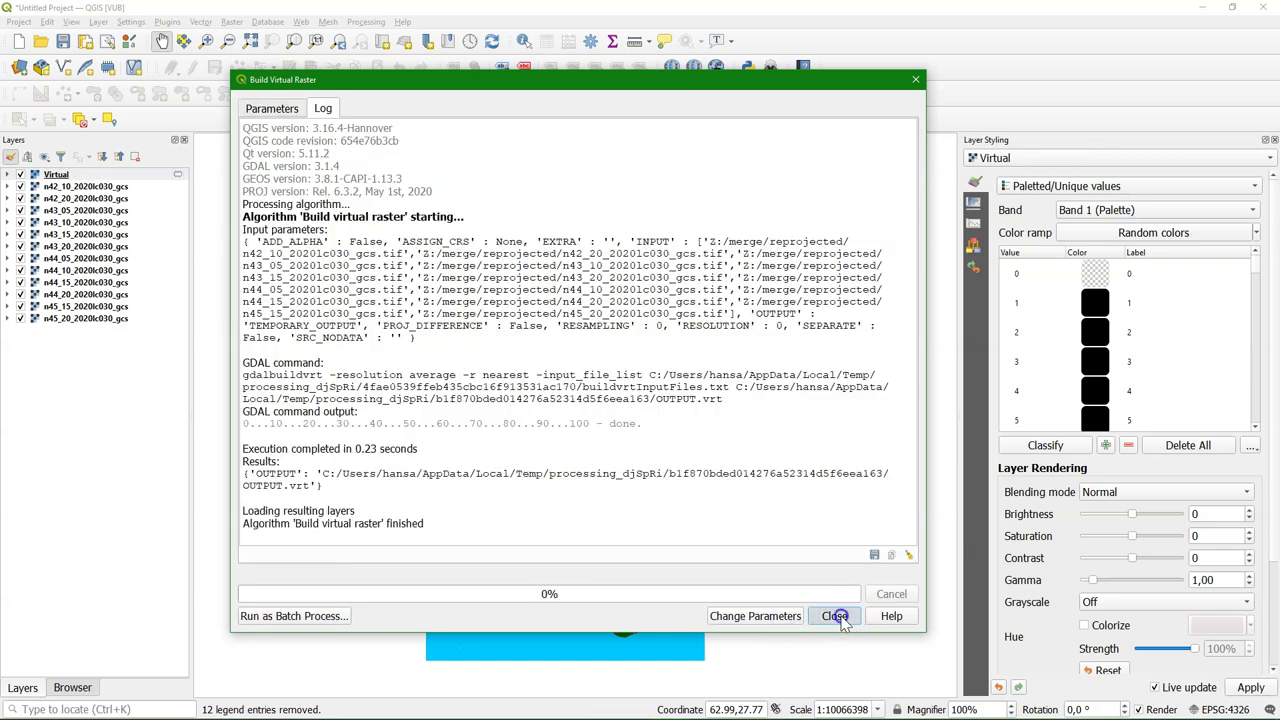
# Hide all 12 reprojected tiles and tick only the Virtual layer
pyautogui.click(836, 616)
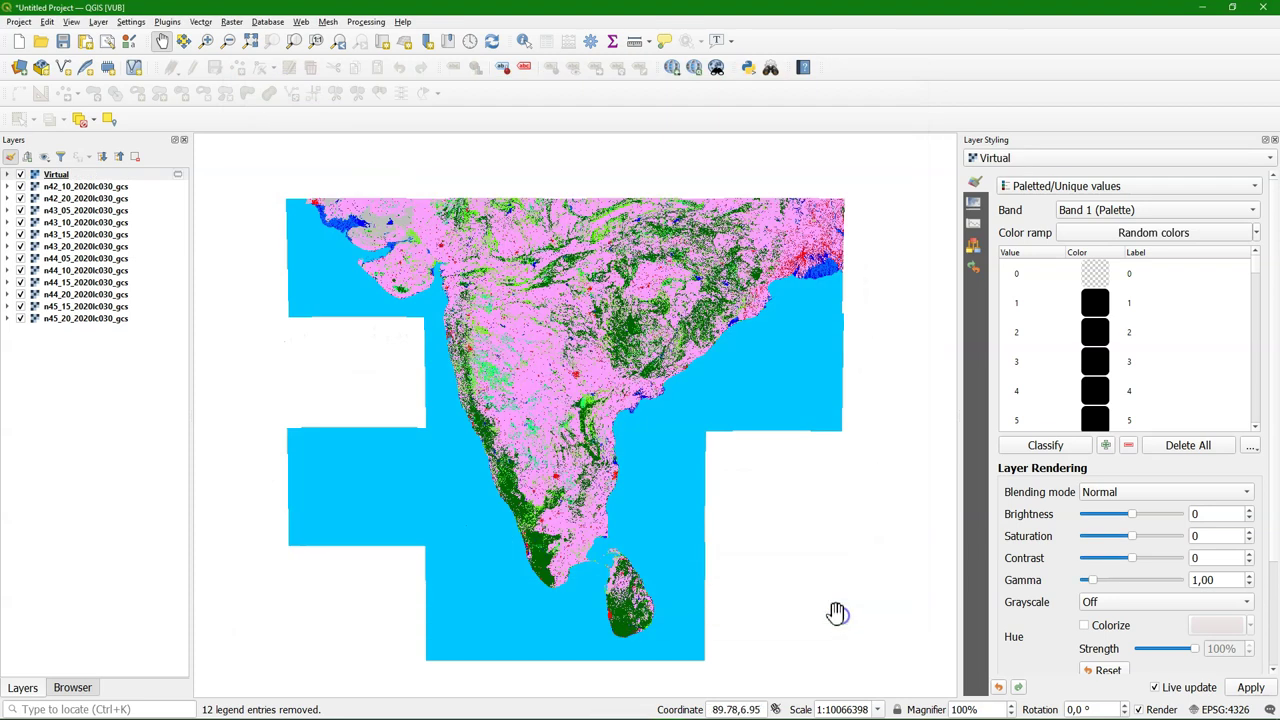
pyautogui.click(44, 157)
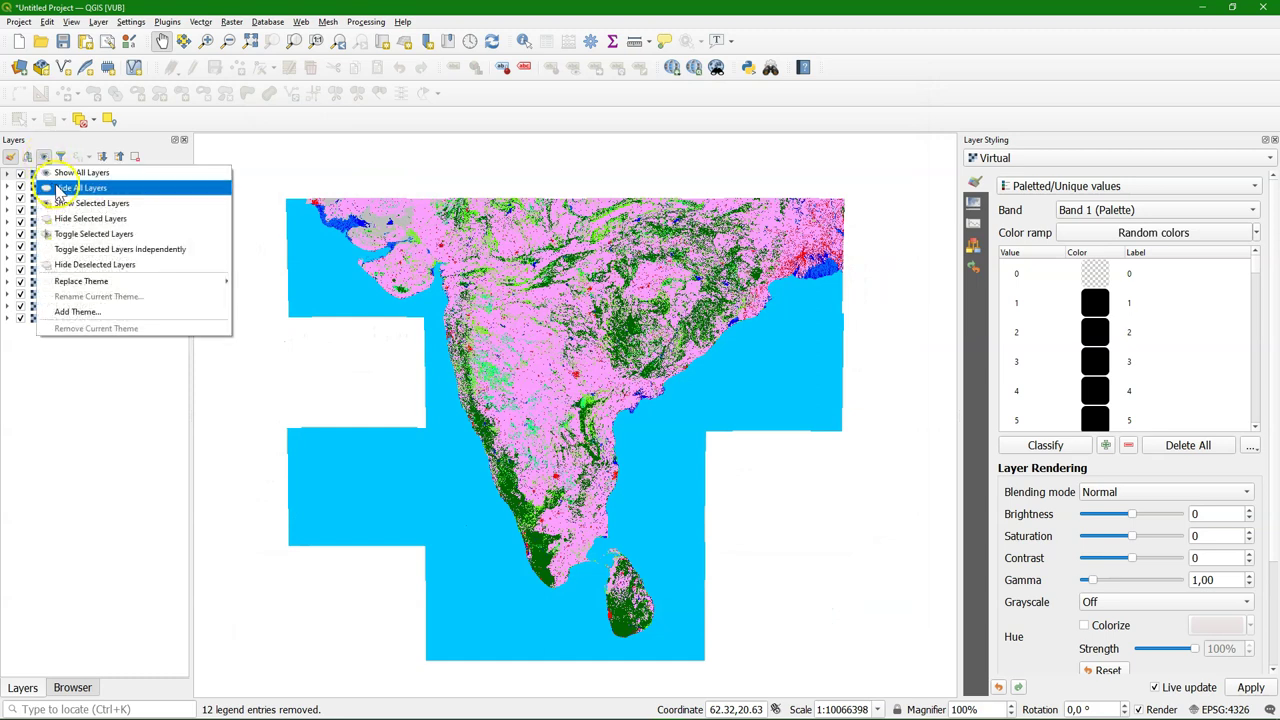
pyautogui.click(80, 187)
pyautogui.click(20, 174)
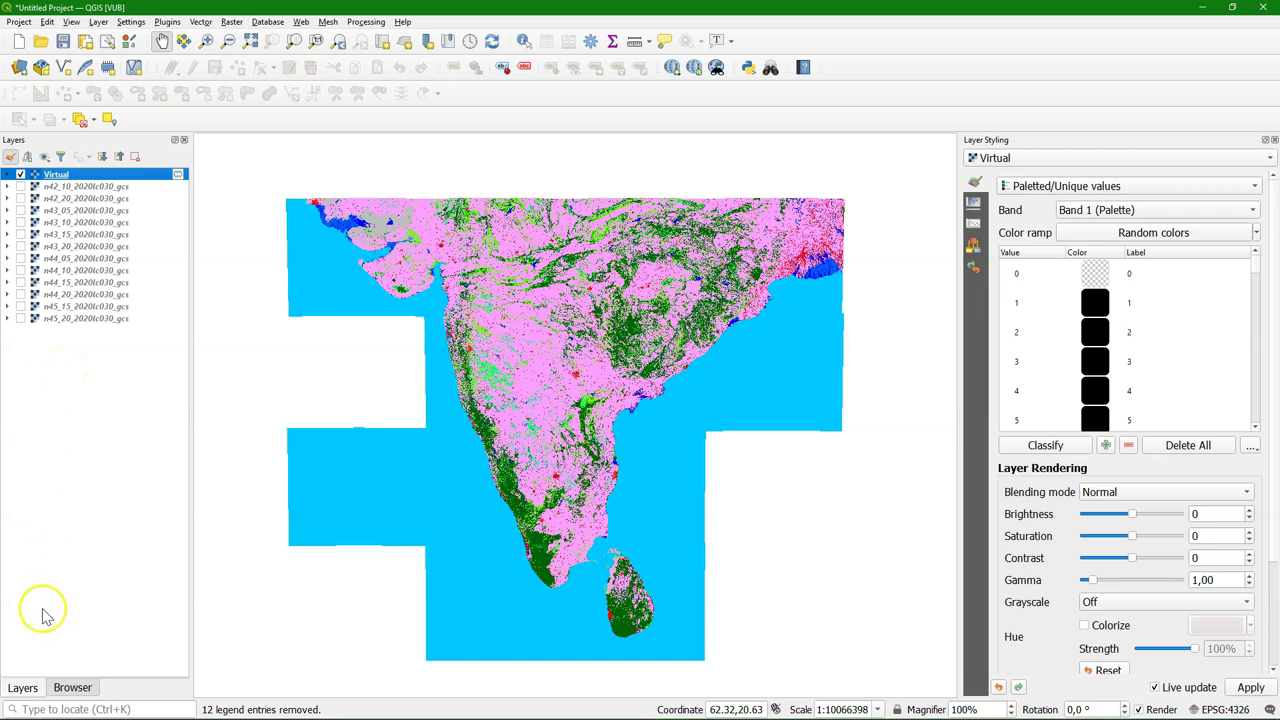
pyautogui.click(33, 688)
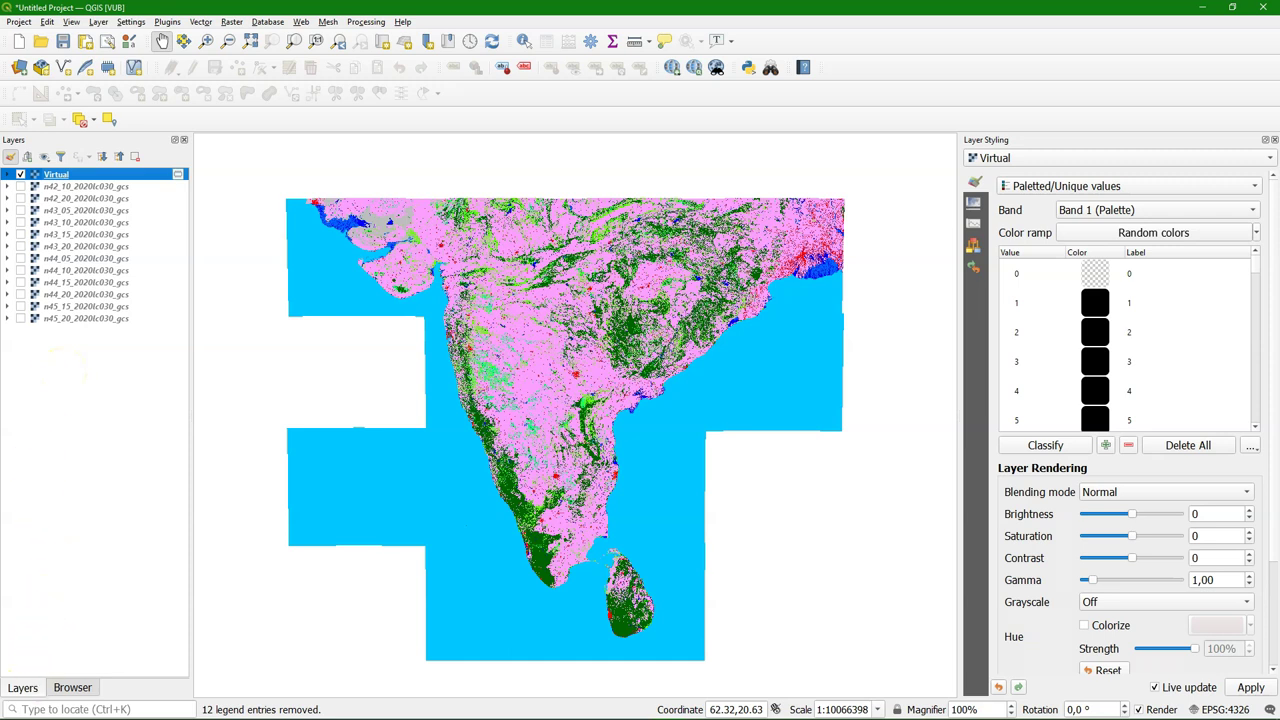